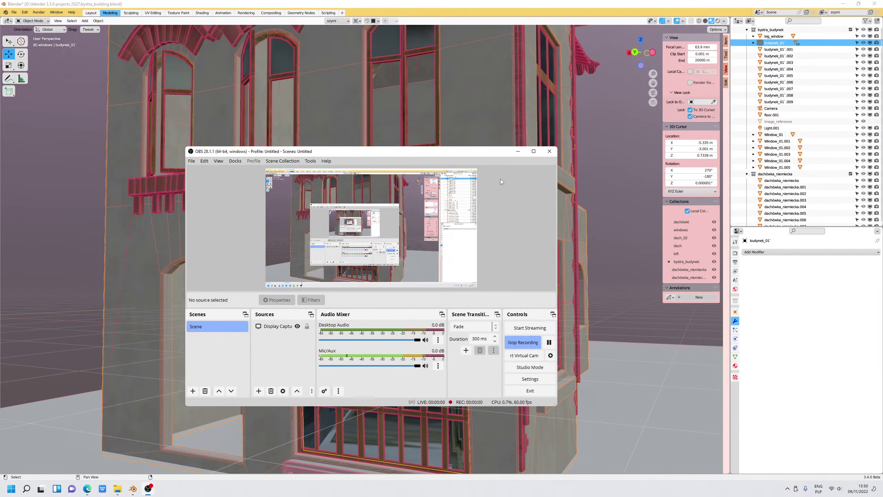
Minimize OBS and orbit Blender's viewport to a frontal view of the house
click(520, 152)
scroll(266, 267, down, 2)
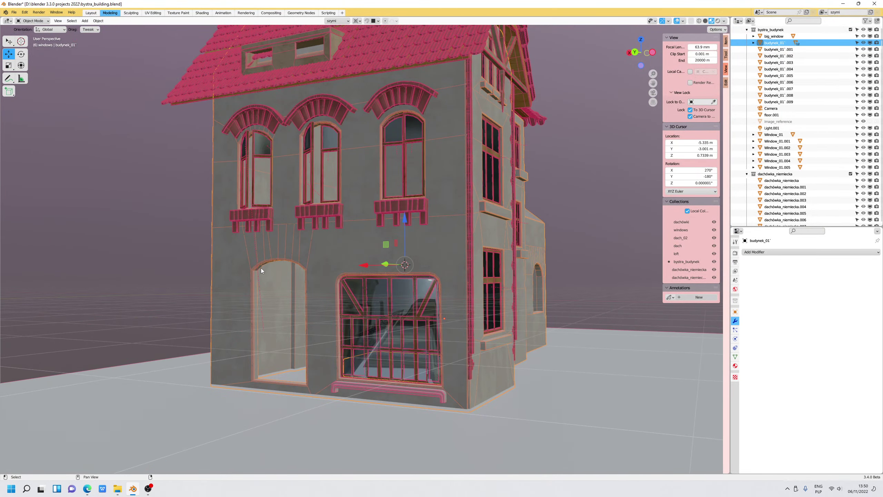
mouse_move(260, 268)
middle_down()
mouse_move(278, 275)
mouse_move(269, 254)
mouse_move(344, 270)
mouse_move(292, 277)
mouse_move(364, 351)
mouse_move(334, 334)
middle_up()
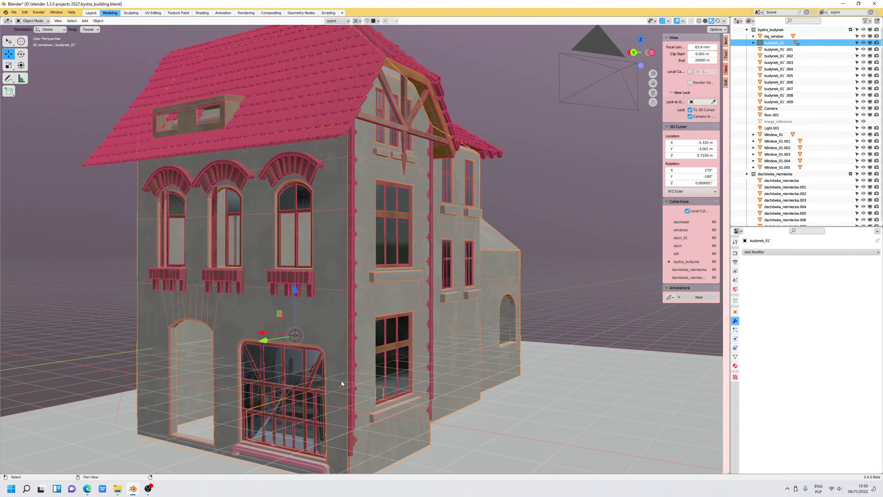
scroll(335, 334, up, 4)
scroll(341, 381, down, 3)
mouse_move(346, 366)
middle_down()
mouse_move(381, 369)
mouse_move(372, 331)
middle_up()
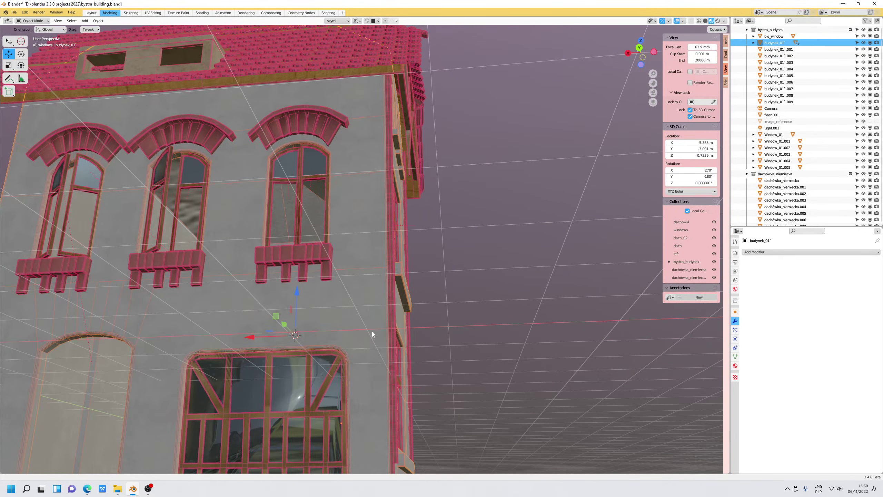
scroll(372, 331, up, 5)
scroll(402, 286, down, 5)
scroll(387, 312, up, 3)
Hide the floor.001 ground plane and orbit to a lower view of the house
click(572, 309)
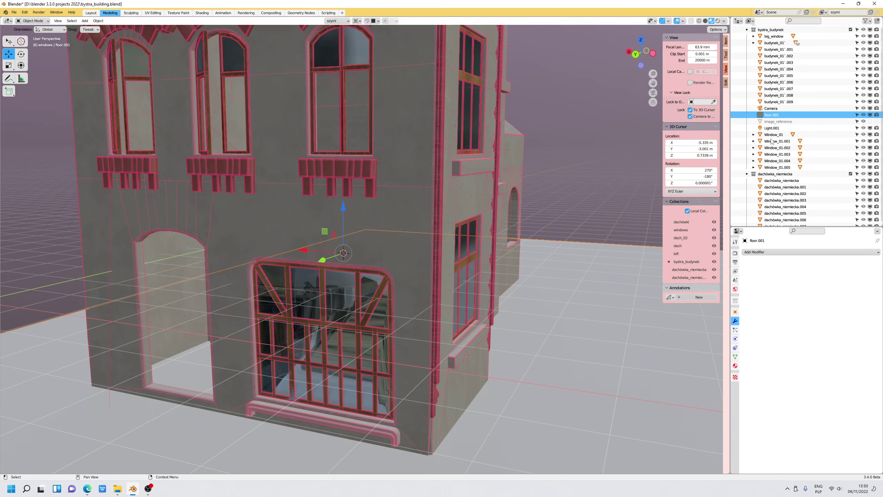
click(864, 115)
mouse_move(546, 287)
middle_down()
mouse_move(572, 298)
mouse_move(475, 217)
mouse_move(516, 231)
mouse_move(396, 240)
mouse_move(373, 225)
middle_up()
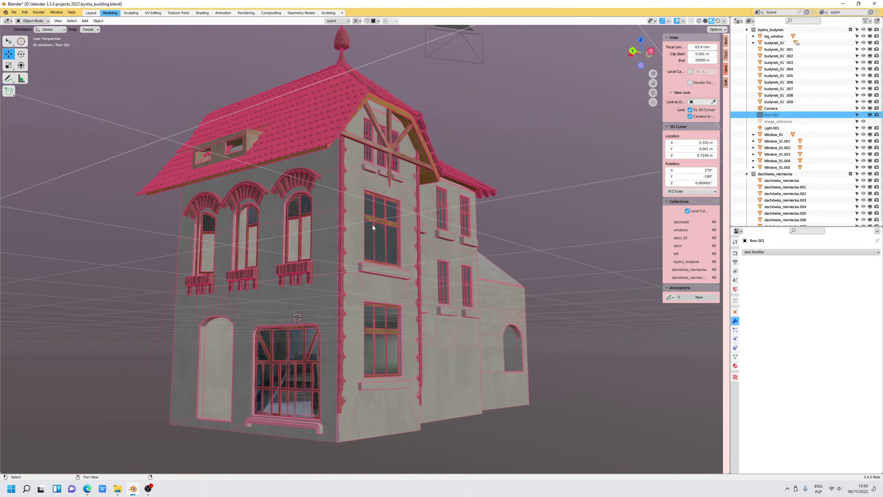
mouse_move(474, 206)
middle_down()
mouse_move(429, 235)
mouse_move(461, 236)
mouse_move(474, 278)
mouse_move(291, 305)
mouse_move(471, 250)
mouse_move(351, 309)
mouse_move(395, 288)
mouse_move(471, 323)
mouse_move(462, 318)
middle_up()
Hide big_window's wooden frame and its big_window.001 glass, leaving the ground-floor opening empty
click(431, 294)
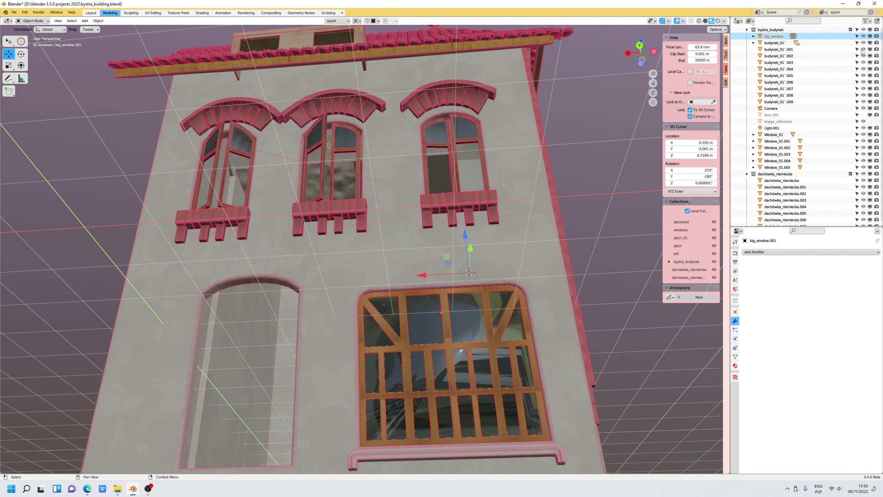
click(864, 36)
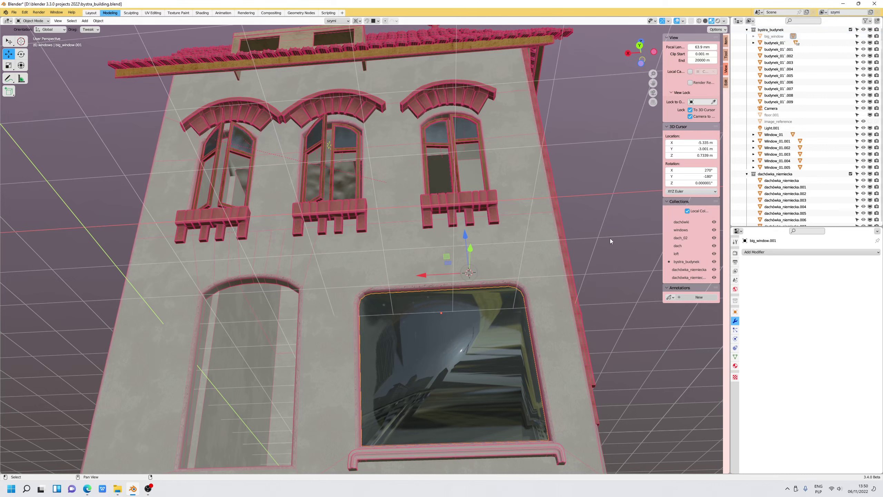
scroll(815, 77, up, 4)
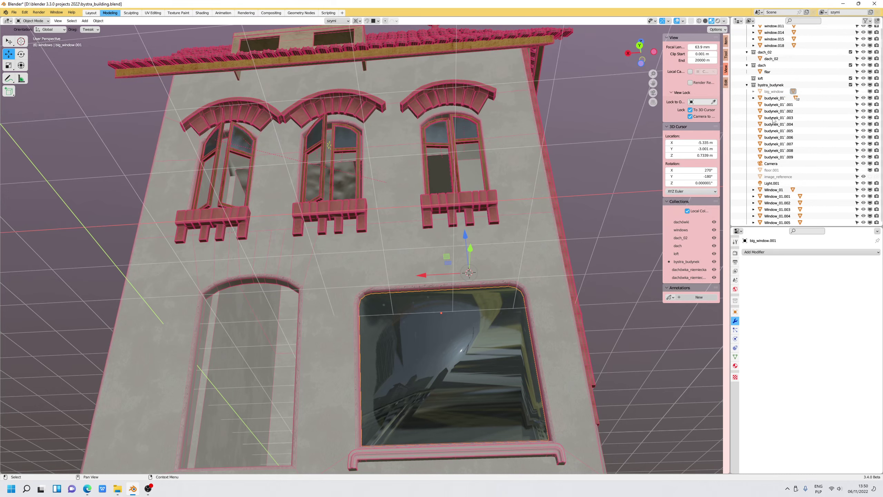
click(753, 91)
click(783, 97)
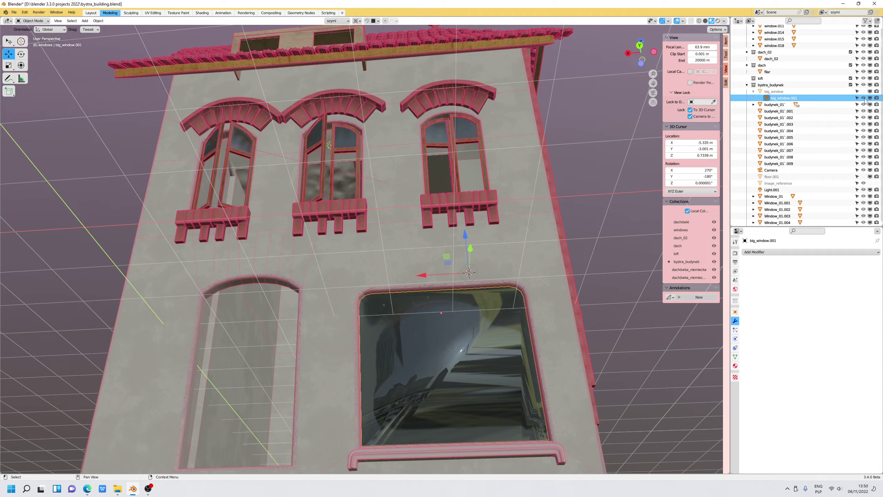
click(864, 98)
mouse_move(571, 274)
middle_down()
mouse_move(470, 304)
mouse_move(374, 315)
mouse_move(408, 283)
mouse_move(426, 288)
mouse_move(507, 248)
mouse_move(500, 295)
mouse_move(300, 286)
mouse_move(451, 270)
mouse_move(339, 219)
mouse_move(480, 273)
mouse_move(449, 292)
middle_up()
Place the 3D cursor on the gable wall at 0.9519, -5.313, 6.605 m, then switch to OBS
scroll(500, 295, down, 3)
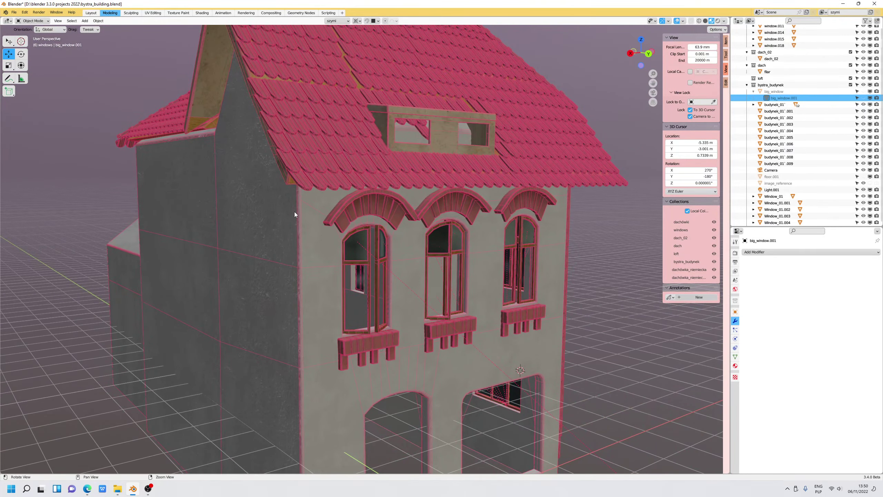
mouse_move(294, 213)
middle_down()
mouse_move(308, 192)
mouse_move(344, 287)
mouse_move(335, 266)
mouse_move(352, 256)
mouse_move(342, 114)
middle_up()
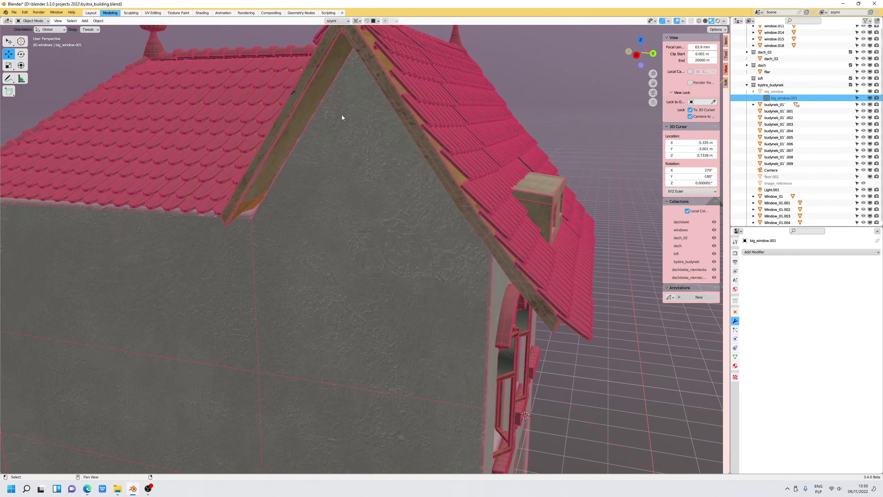
mouse_move(359, 195)
middle_down()
mouse_move(408, 226)
mouse_move(350, 69)
middle_up()
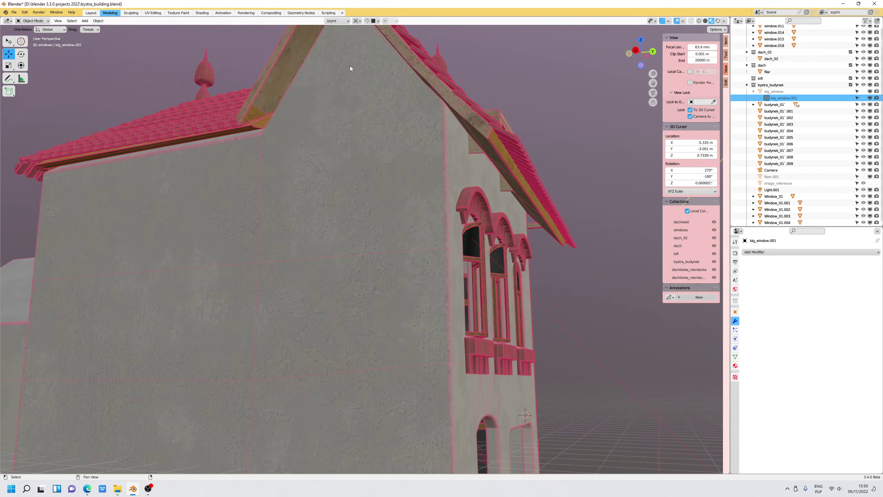
mouse_move(375, 152)
middle_down()
mouse_move(365, 194)
mouse_move(319, 156)
middle_up()
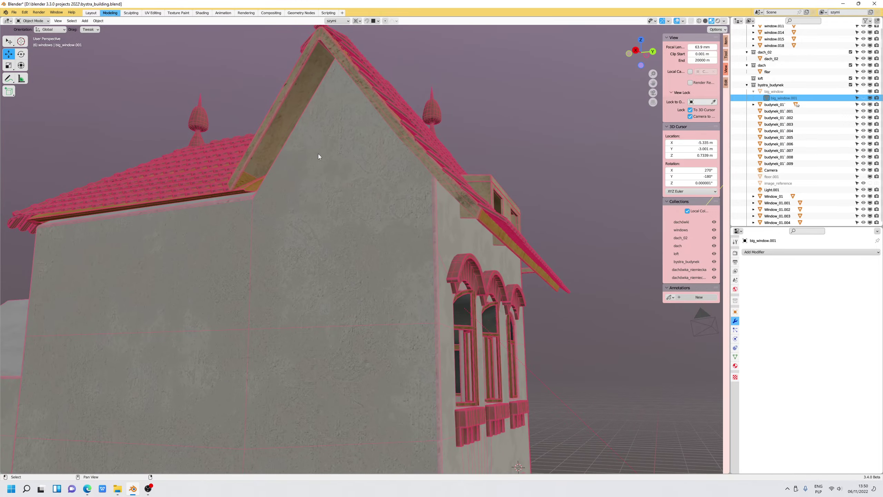
mouse_move(430, 176)
middle_down()
mouse_move(385, 197)
mouse_move(308, 203)
mouse_move(410, 192)
mouse_move(292, 219)
mouse_move(296, 247)
middle_up()
shift+right_click(307, 219)
scroll(296, 247, up, 3)
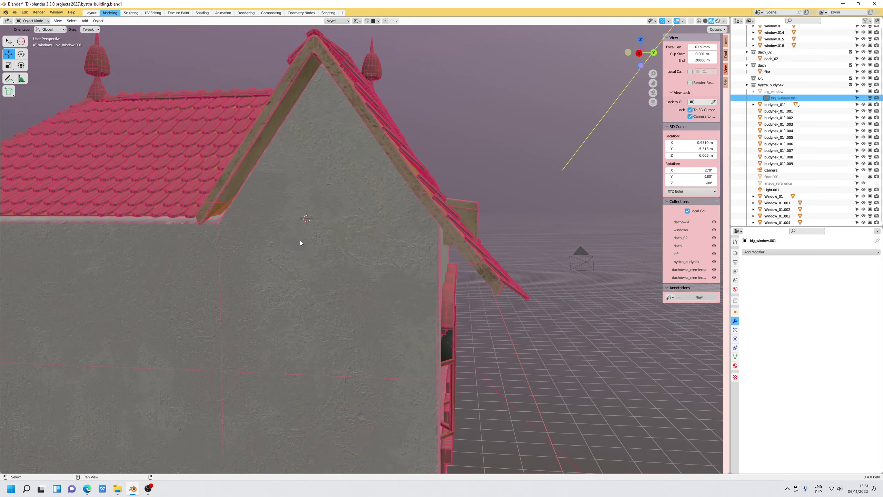
click(154, 487)
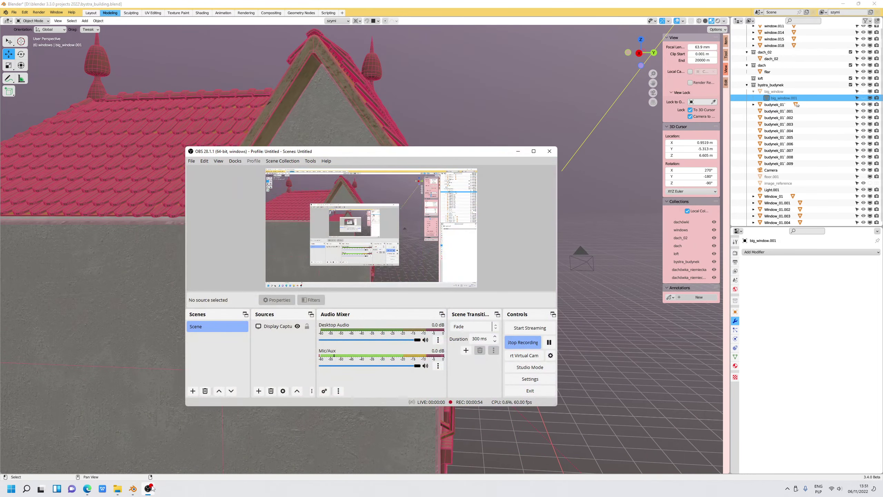
View OBS Studio's version information under Help > About and close it
click(326, 161)
click(336, 249)
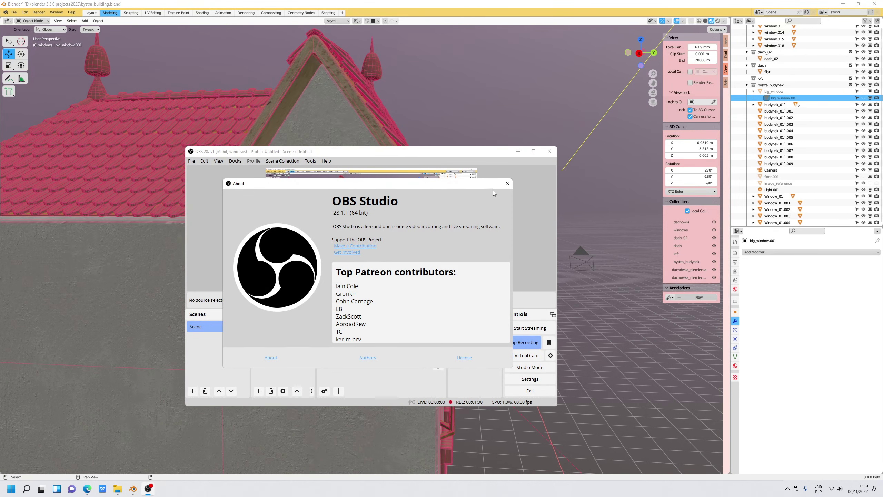
click(507, 184)
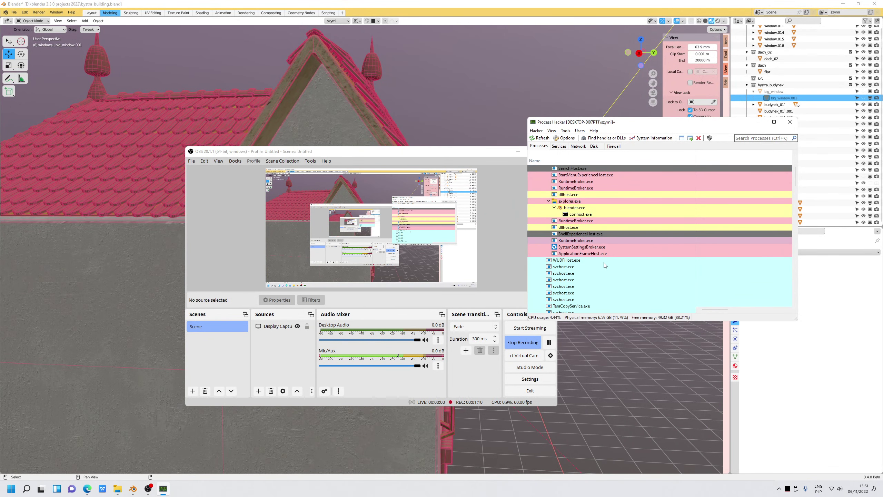
Check CPU, memory and GPU usage in Process Hacker's System Information, then minimize both windows
click(651, 138)
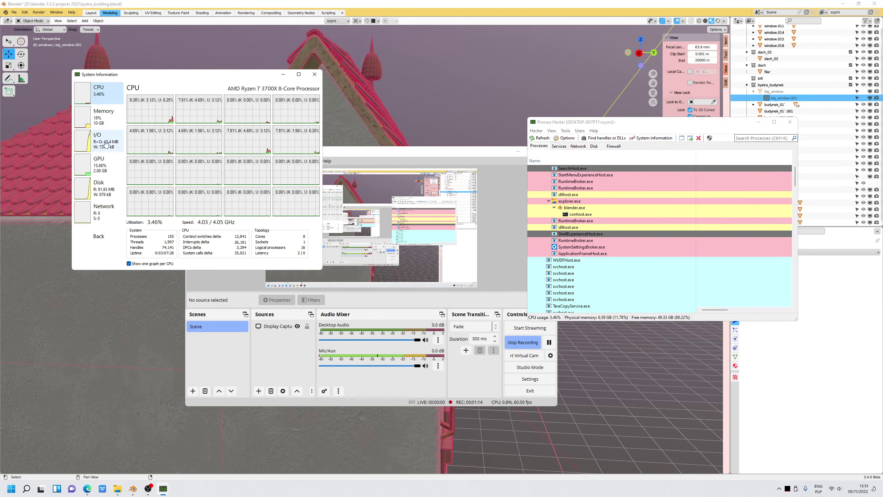
click(107, 120)
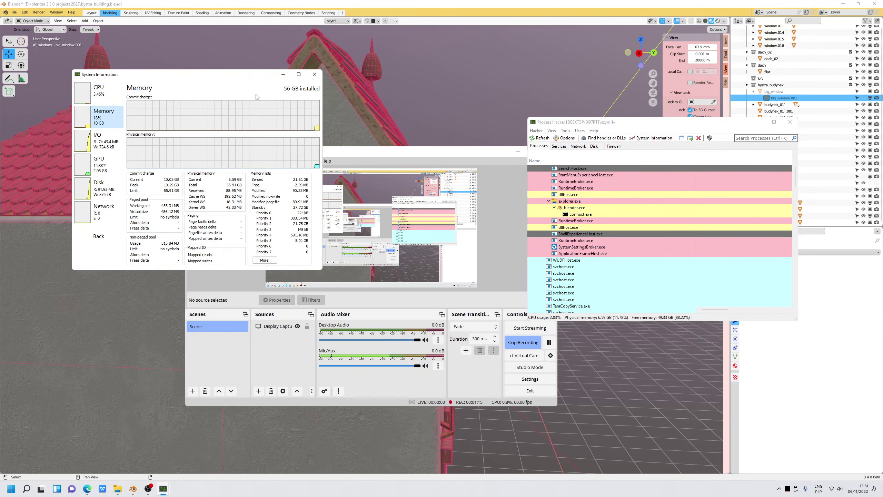
click(99, 169)
click(283, 74)
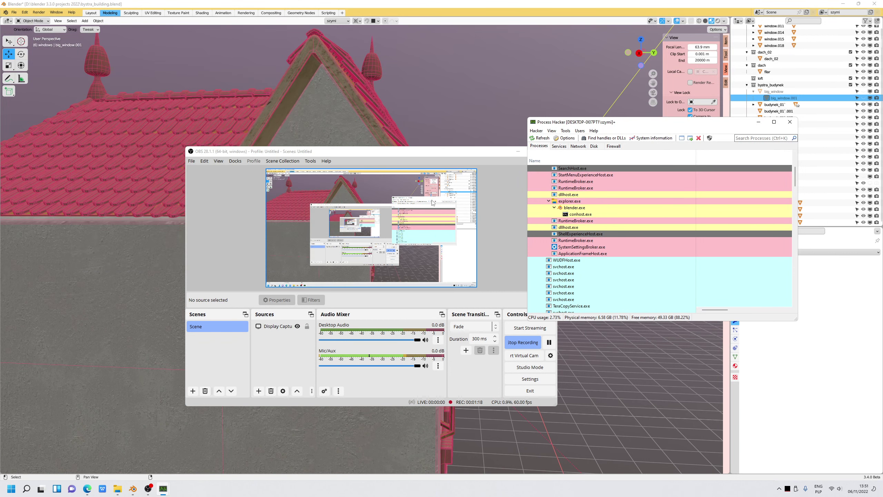
click(759, 122)
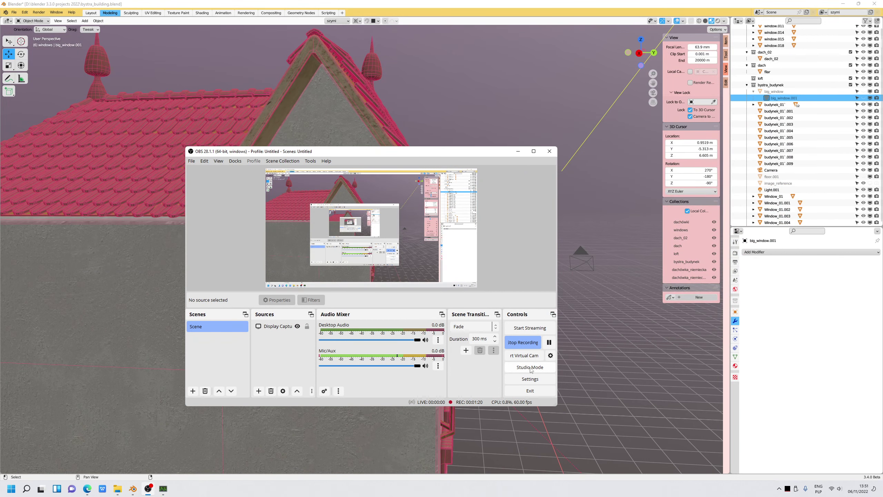
Review OBS's Output > Recording settings (mov, NVENC HEVC) and cancel without changes
click(528, 382)
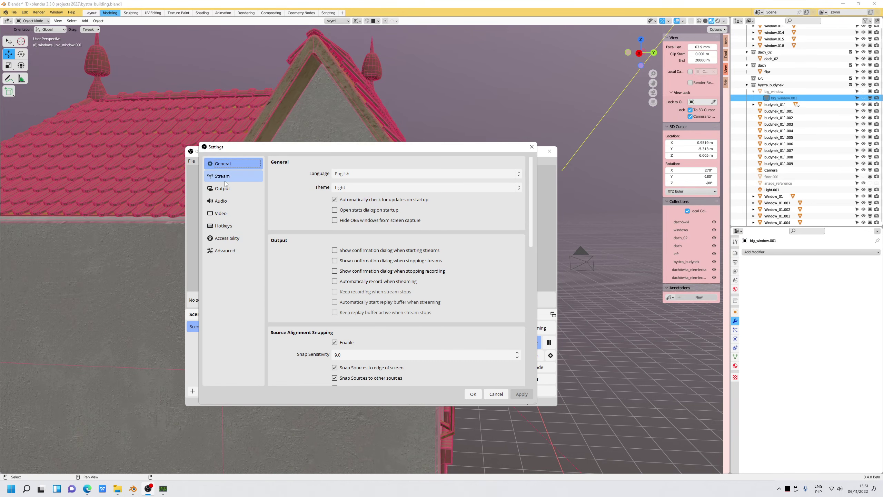
click(223, 189)
click(315, 177)
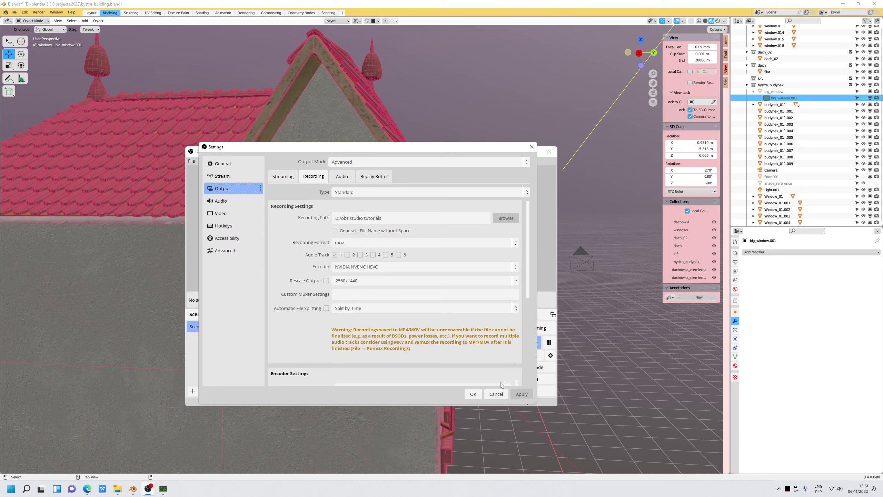
click(532, 146)
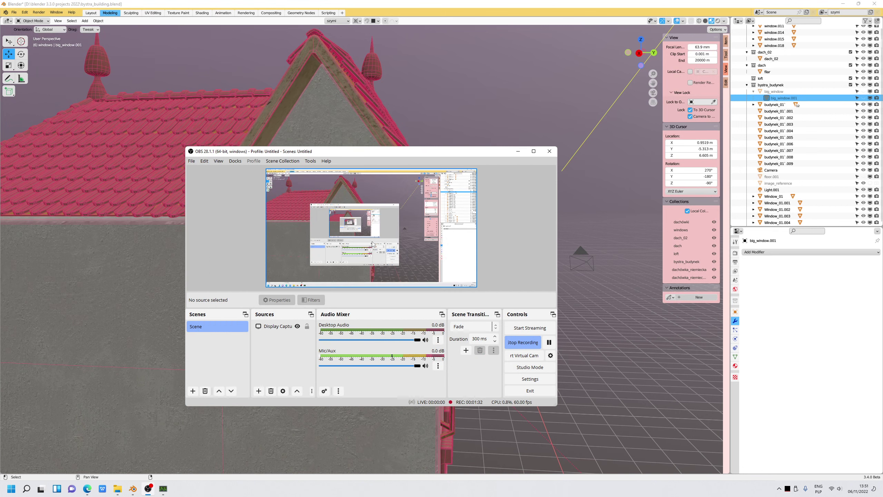
View OBS's About information again, then minimize OBS to return to Blender
click(326, 160)
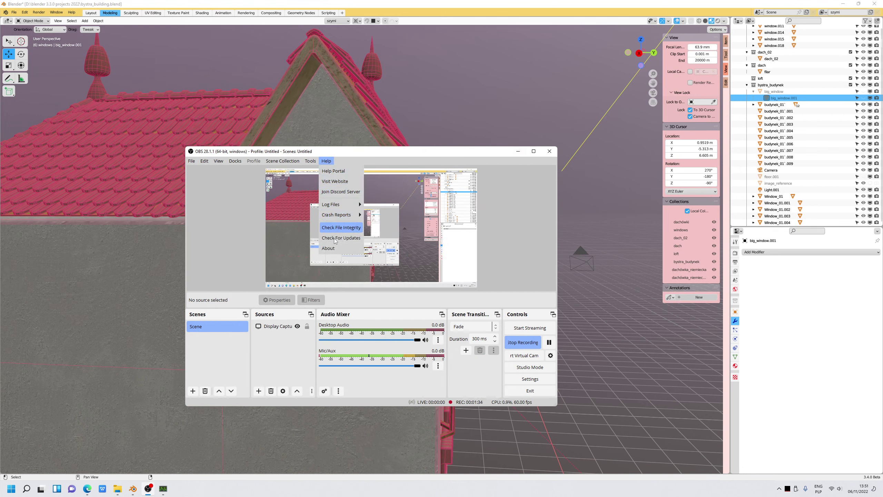
click(331, 248)
click(507, 184)
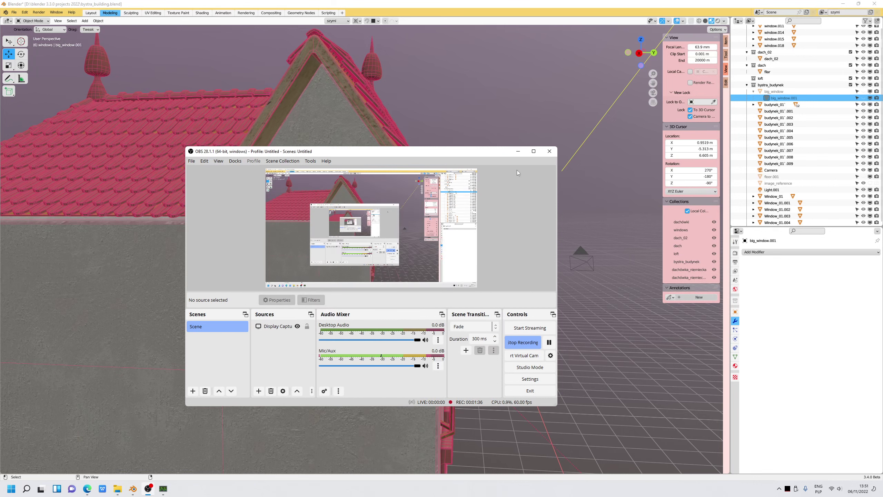
click(519, 152)
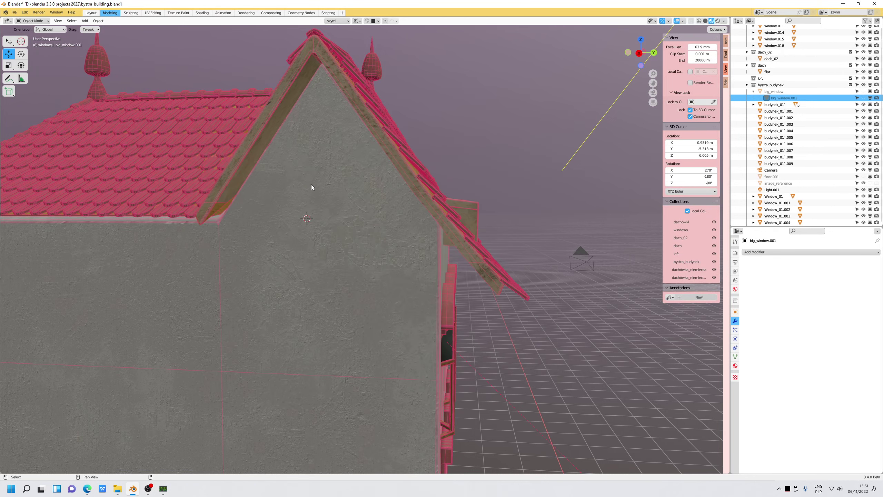
In Edit Mode on budynek_01, snap the 3D cursor to the horizontal wall edge (3.854 m height)
click(296, 204)
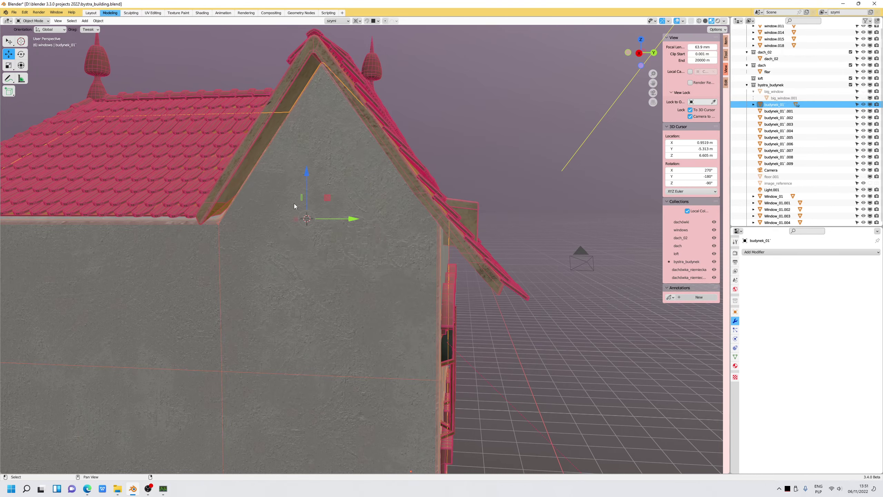
key(Tab)
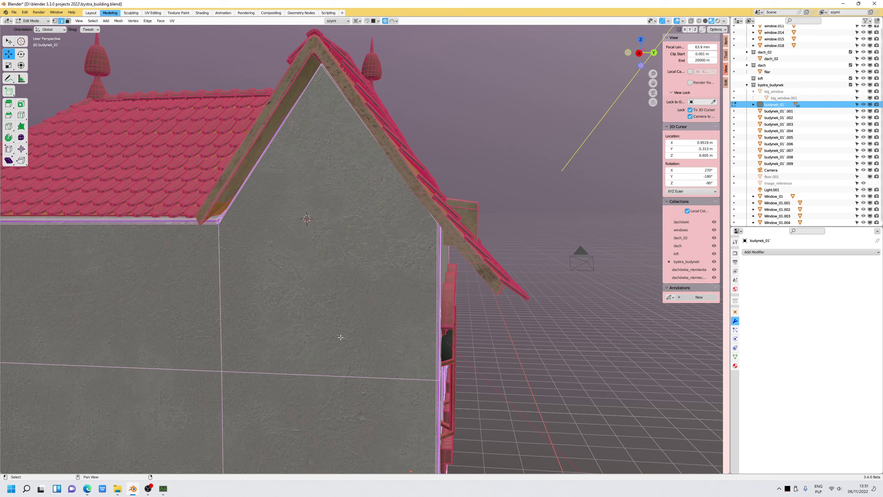
click(306, 377)
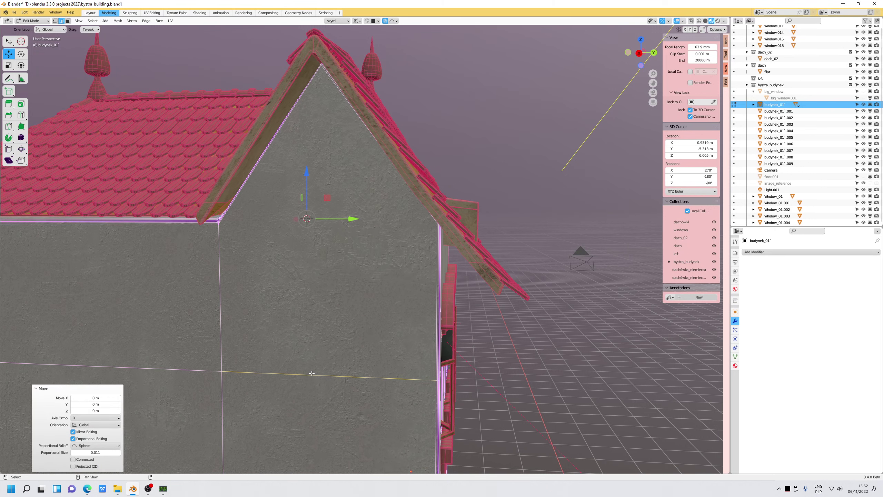
shift+right_click(312, 369)
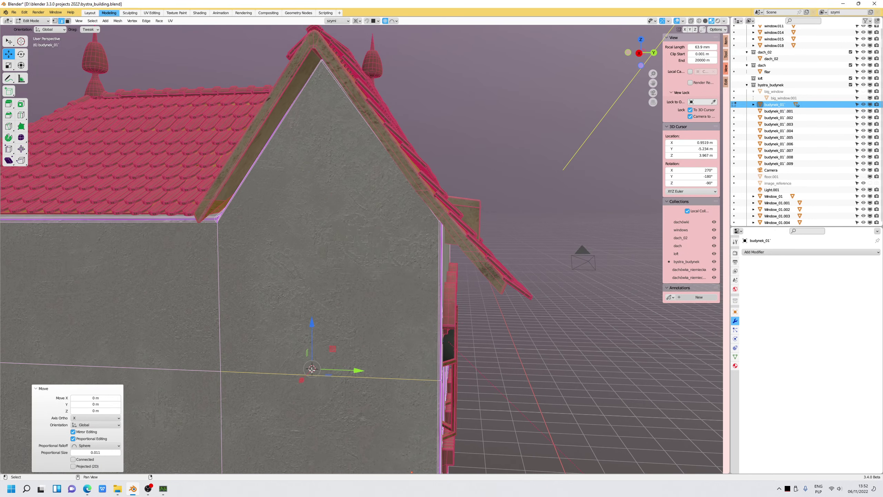
key(shift+s)
click(310, 404)
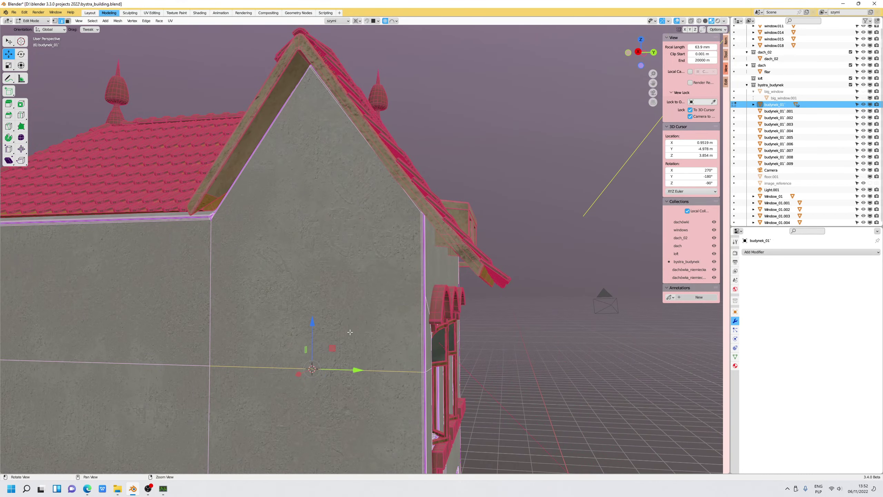
middle_drag(350, 332, 346, 327)
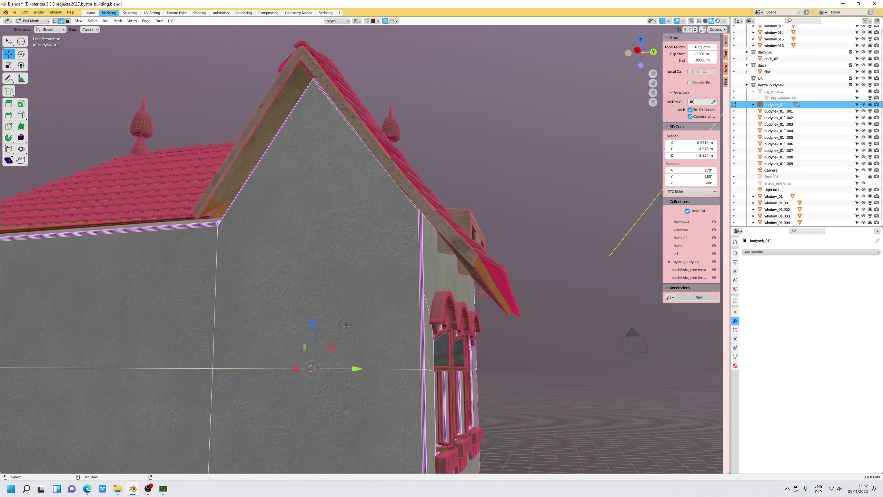
Duplicate the horizontal edge, raise it about 1.33 m, and shorten it along its length
key(shift+d)
click(347, 317)
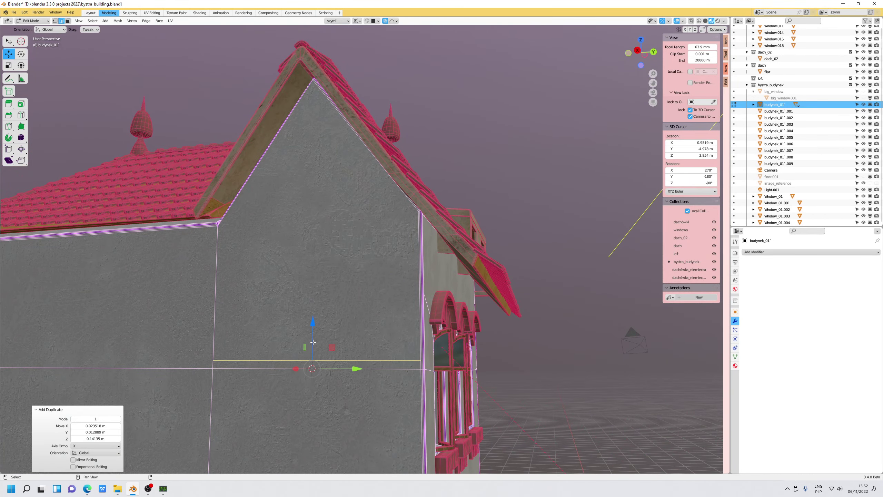
drag(313, 342, 313, 264)
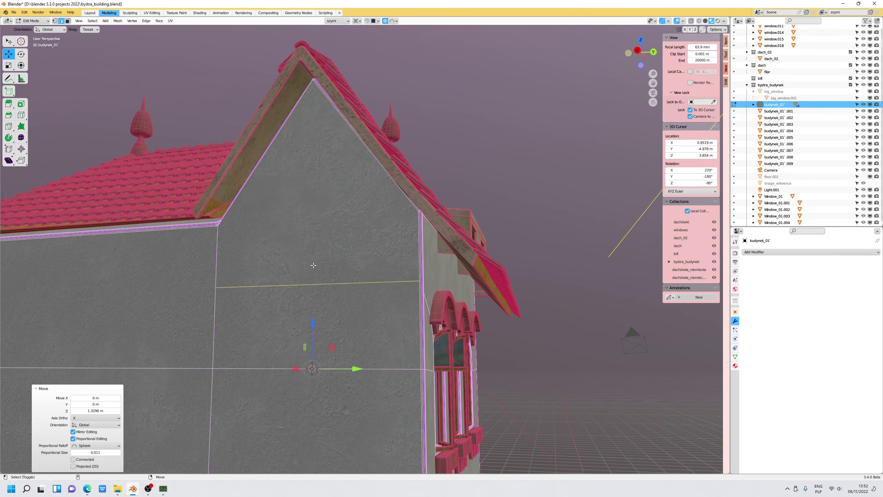
key(shift+s)
click(307, 278)
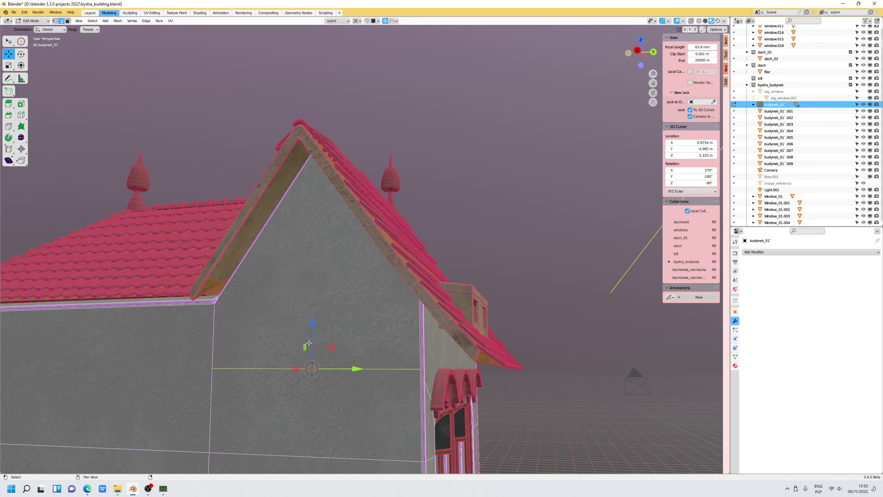
key(shift+space)
key(s)
mouse_move(355, 369)
mouse_down()
mouse_move(298, 362)
mouse_move(343, 369)
mouse_move(301, 354)
mouse_move(313, 390)
mouse_up()
With proportional editing off, lower the short edge about 0.7 m and select its left-hand vertices
key(shift+space)
key(g)
scroll(329, 310, up, 2)
key(o)
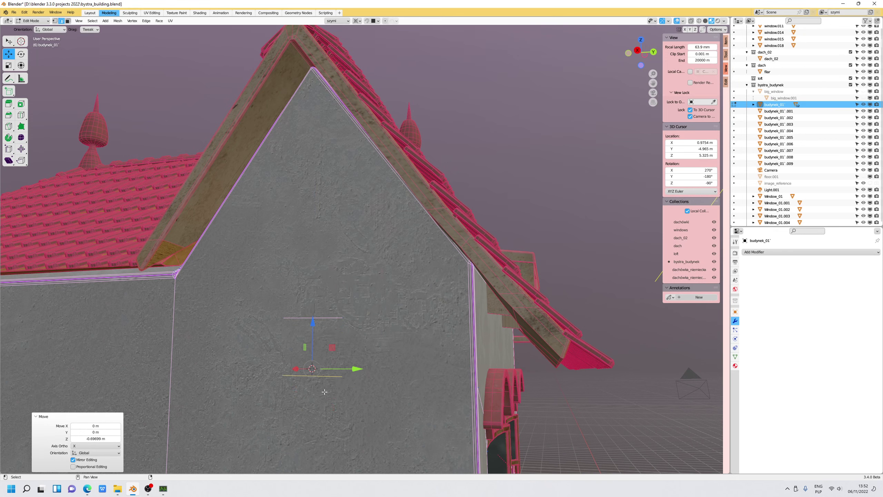
middle_drag(164, 75, 178, 75)
click(55, 21)
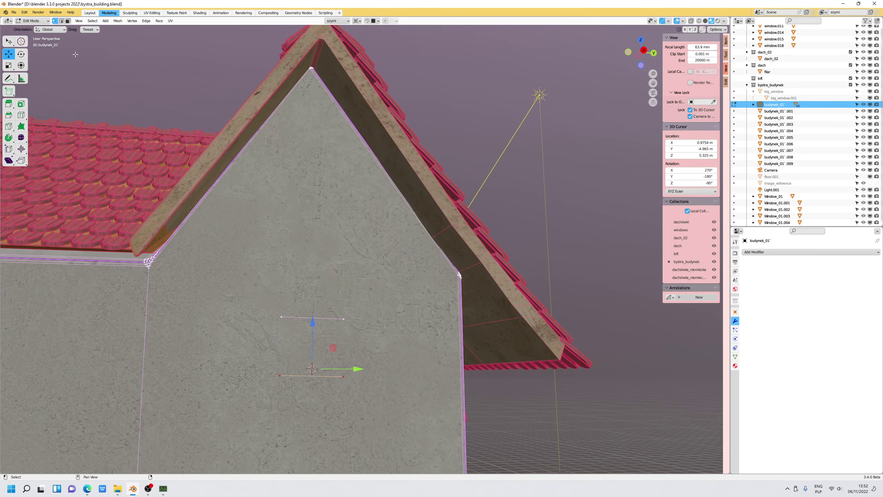
shift+click(279, 376)
click(147, 22)
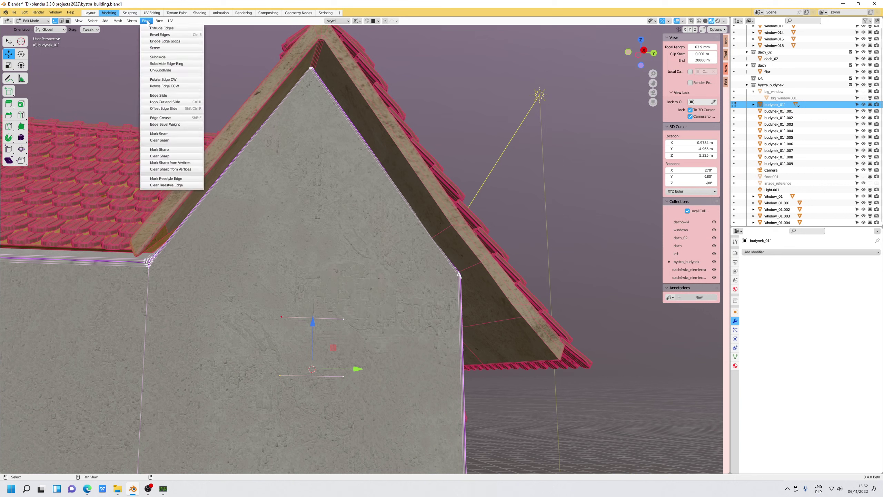
mouse_move(132, 20)
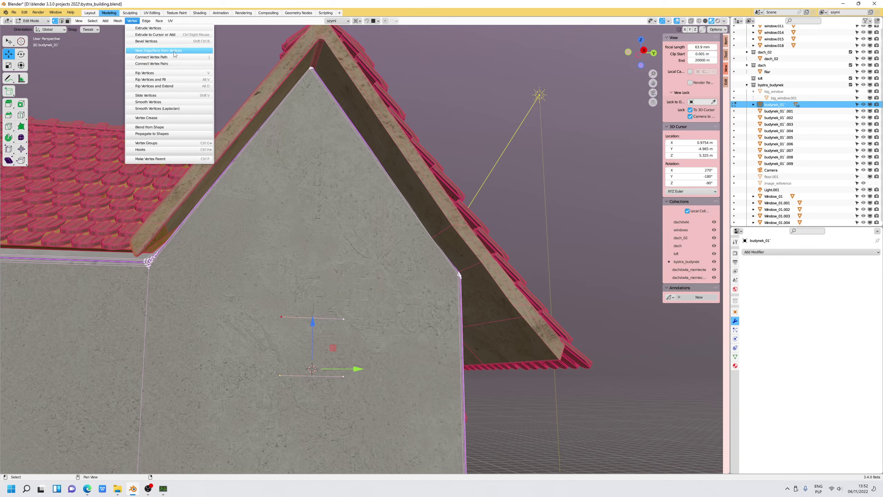
Join the left and right vertex pairs with new edges to close a square
click(174, 51)
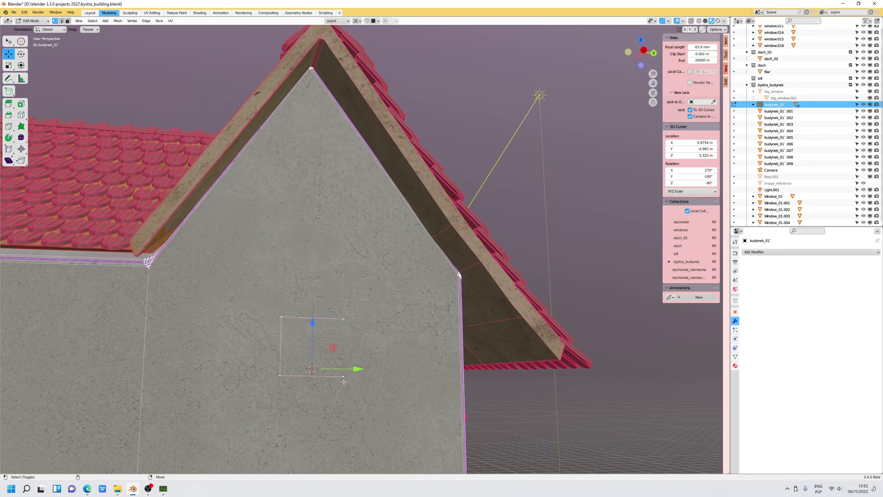
click(138, 23)
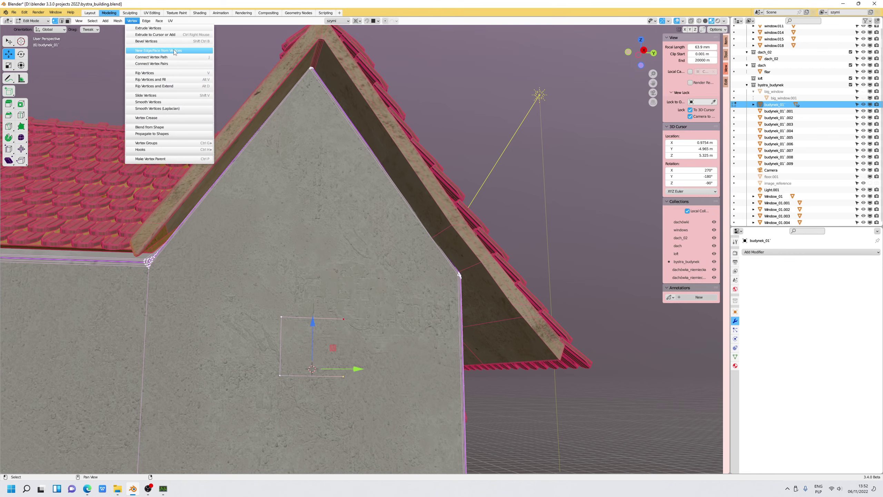
click(174, 51)
mouse_move(265, 195)
middle_down()
mouse_move(287, 210)
mouse_move(291, 197)
middle_up()
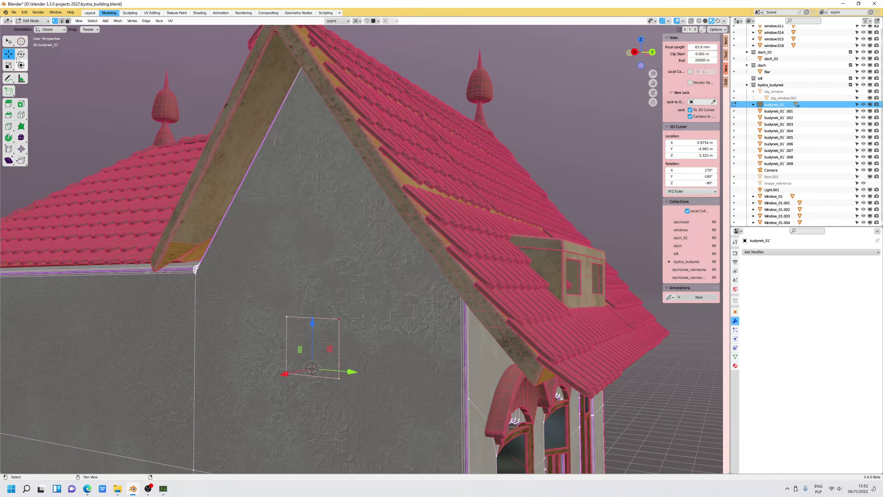
Move the square about 1.69 m up the wall and 0.63 m to the left
click(61, 21)
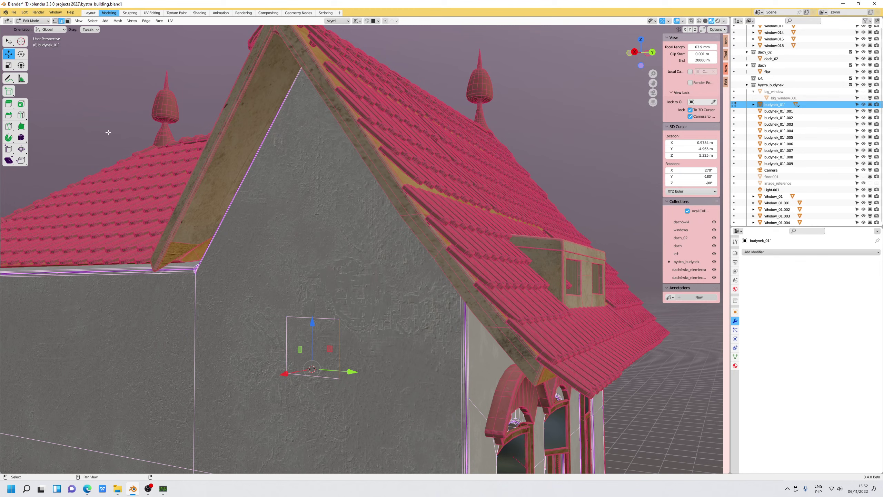
shift+click(286, 336)
shift+click(338, 333)
middle_drag(333, 380, 345, 348)
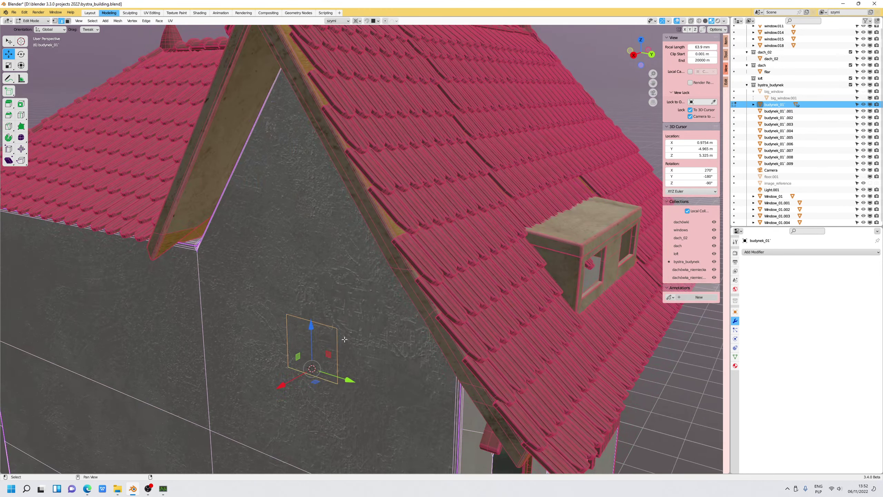
key(shift+s)
click(346, 339)
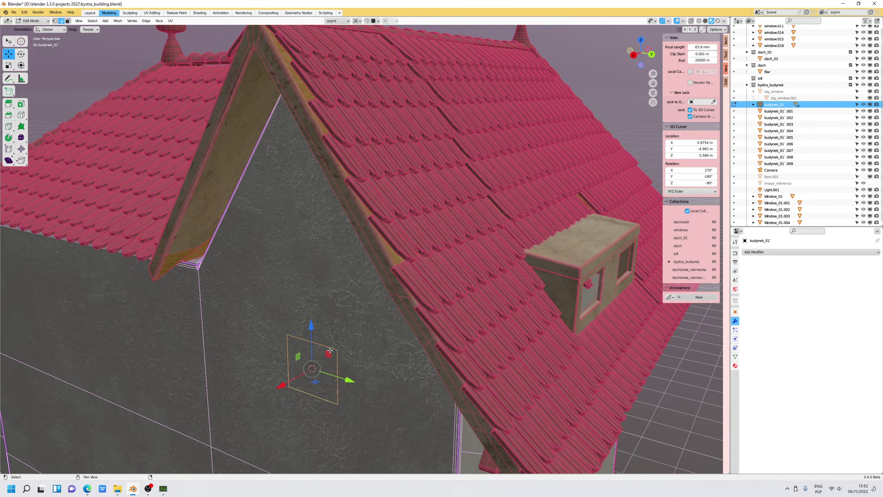
drag(330, 349, 329, 213)
middle_drag(330, 212, 280, 271)
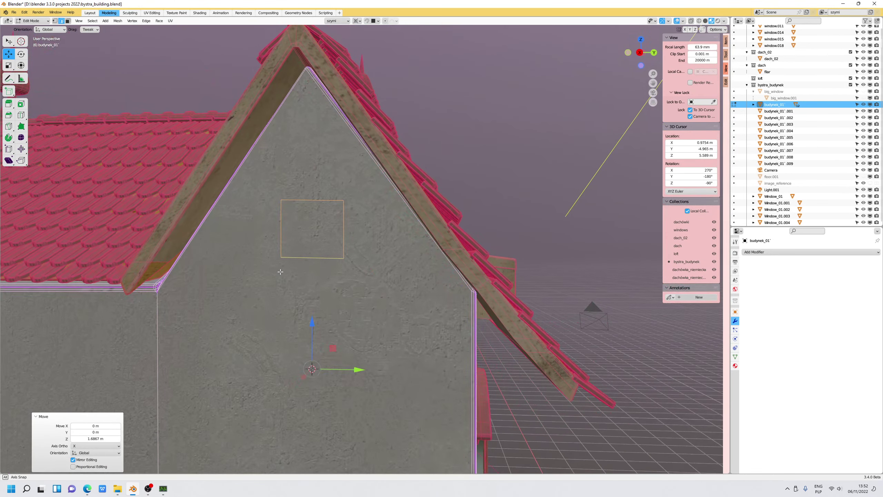
drag(342, 369, 292, 370)
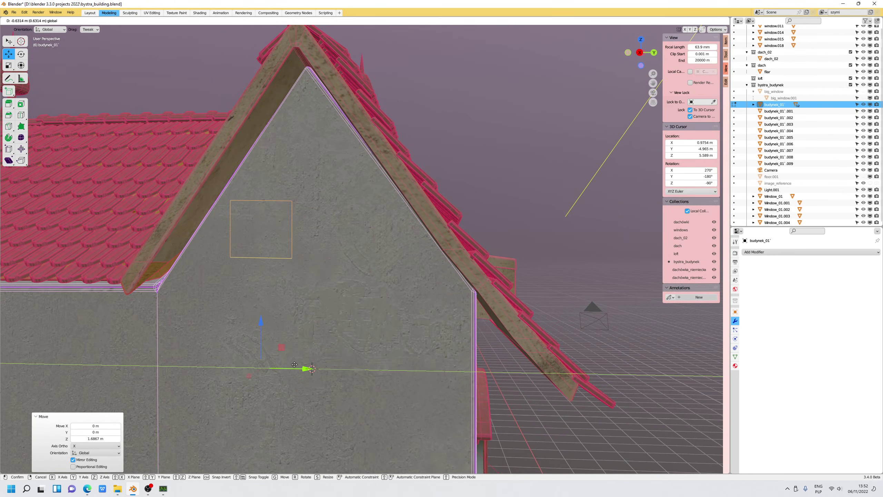
Scale the square to about 0.57 around its centre and nudge it sideways
key(shift+s)
click(255, 258)
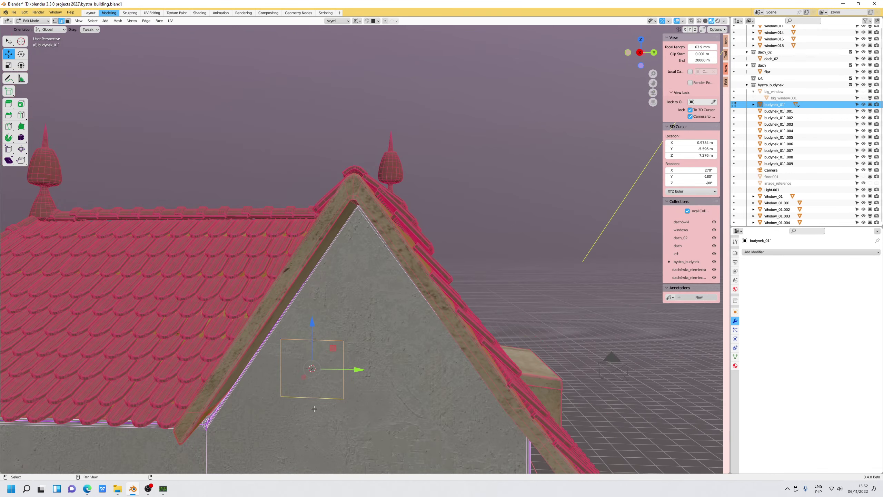
scroll(314, 409, up, 4)
scroll(314, 409, up, 1)
key(shift+space)
key(s)
drag(277, 405, 298, 397)
scroll(354, 365, down, 2)
scroll(353, 365, down, 1)
scroll(354, 365, down, 1)
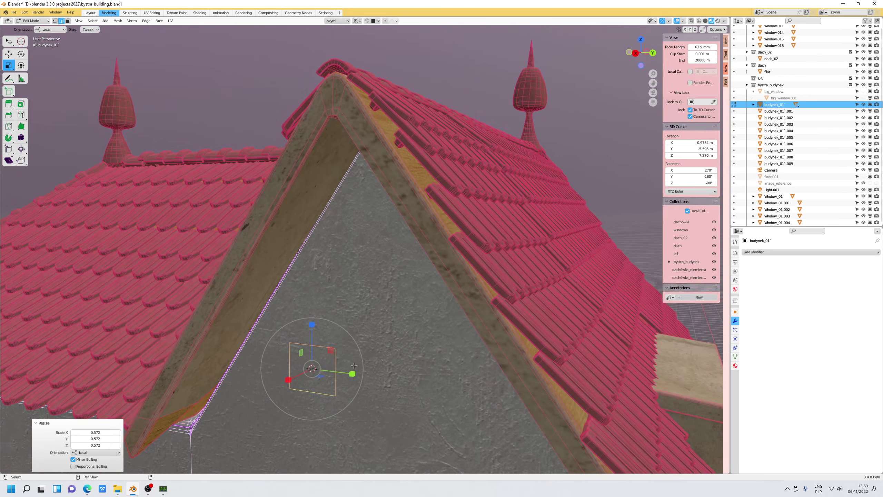
key(shift+space)
key(g)
drag(338, 374, 333, 373)
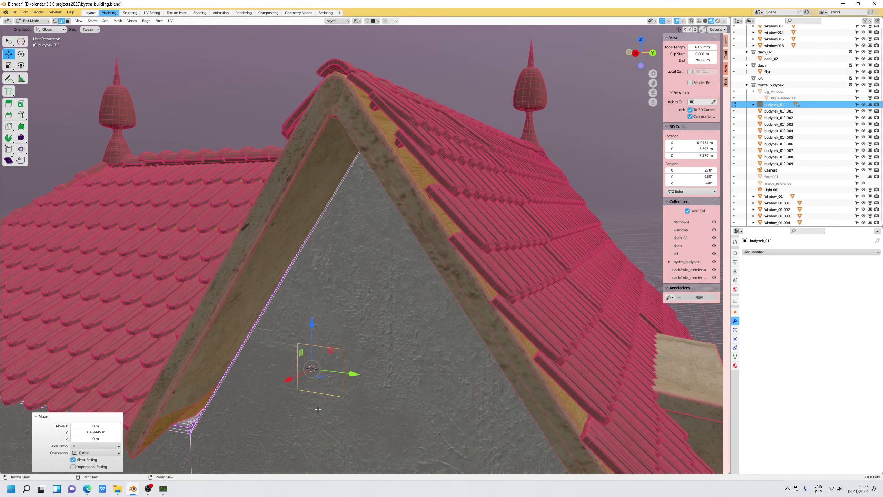
Slide the square right and raise its top edge about 0.24 m into a tall rectangle
scroll(325, 277, up, 2)
scroll(325, 277, up, 2)
shift+scroll(348, 297, down, 1)
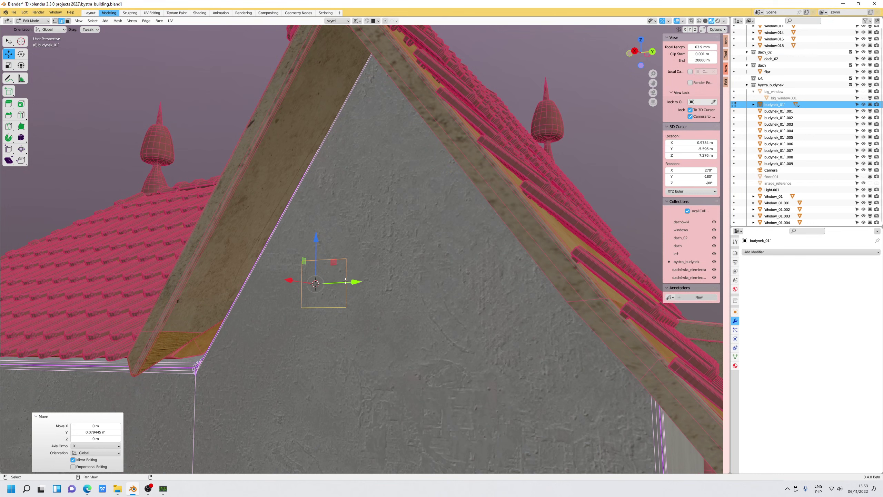
drag(345, 280, 370, 281)
click(353, 256)
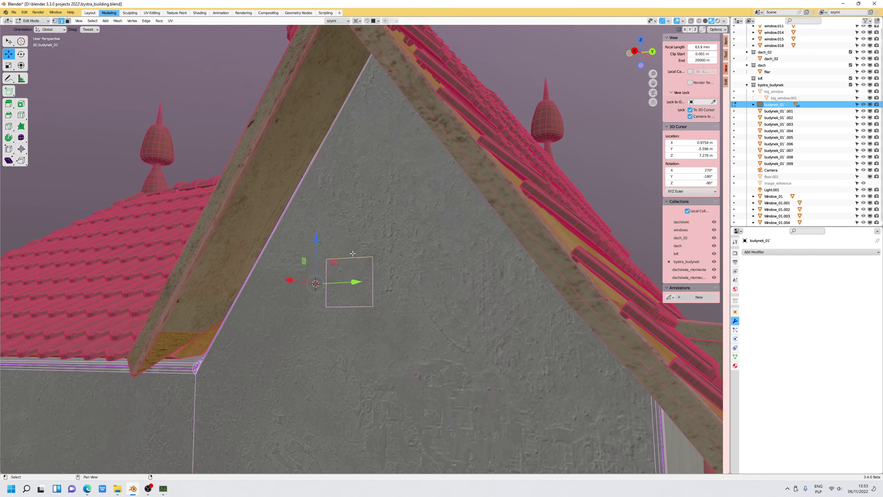
drag(314, 253, 315, 224)
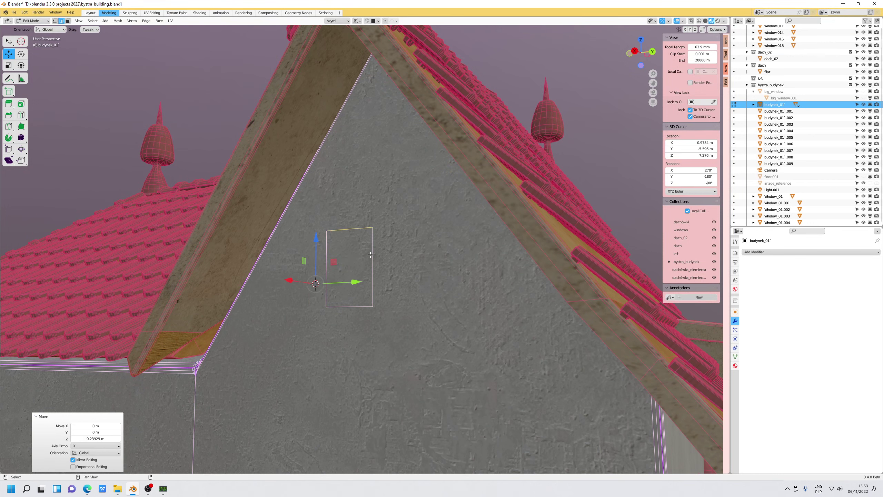
key(shift+s)
click(347, 263)
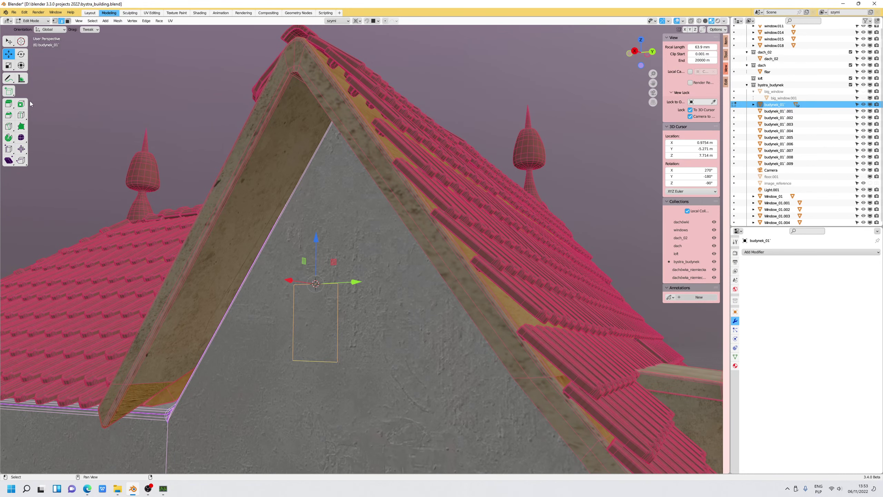
click(9, 106)
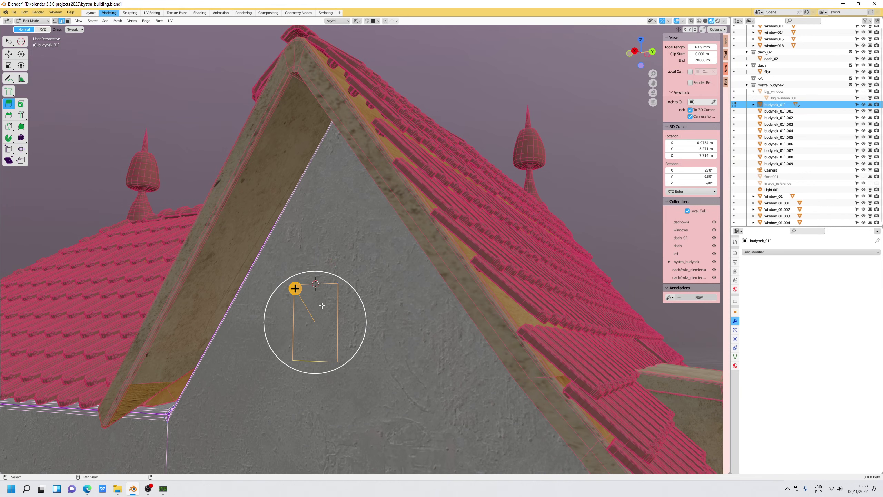
Shift the rectangle and extrude its face out from the wall into a deep box
key(shift+space)
key(g)
middle_drag(336, 313, 302, 287)
mouse_move(302, 287)
mouse_down()
mouse_move(292, 293)
mouse_move(266, 282)
mouse_up()
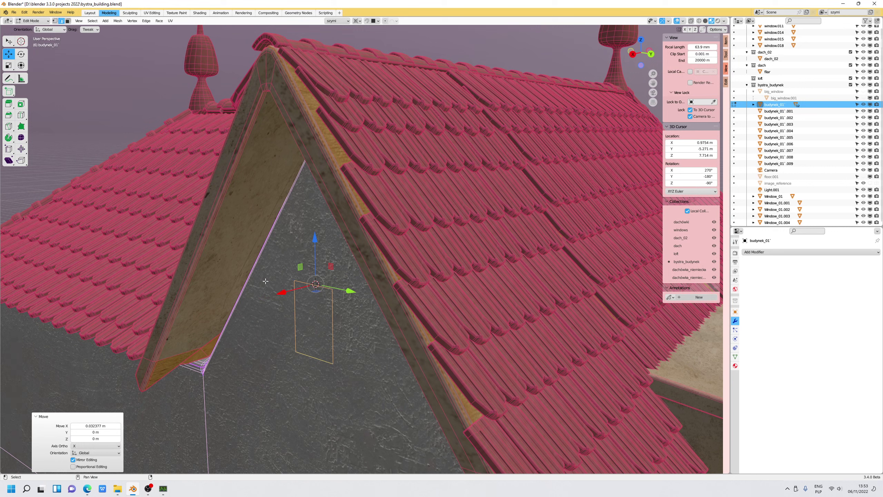
click(9, 103)
click(289, 295)
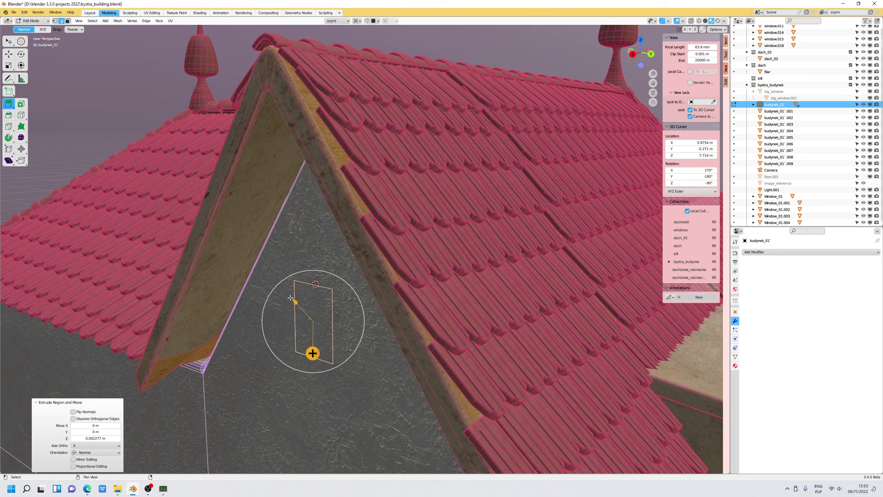
key(shift+space)
key(g)
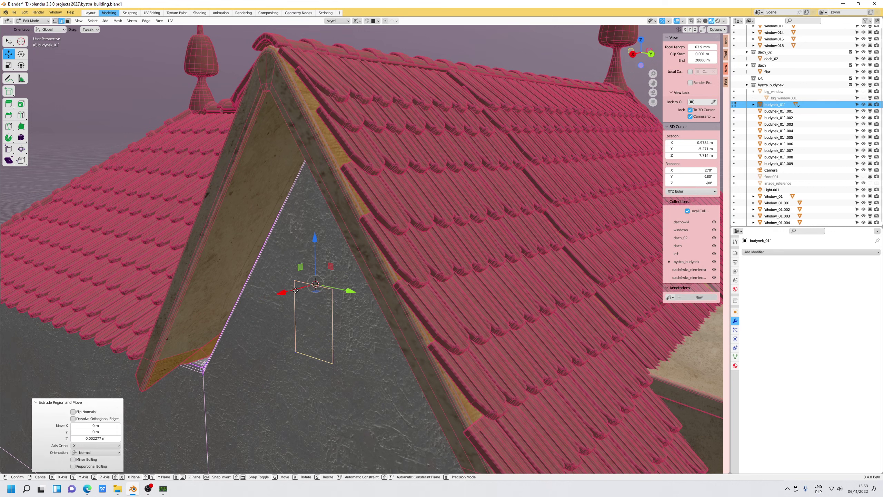
drag(301, 295, 236, 315)
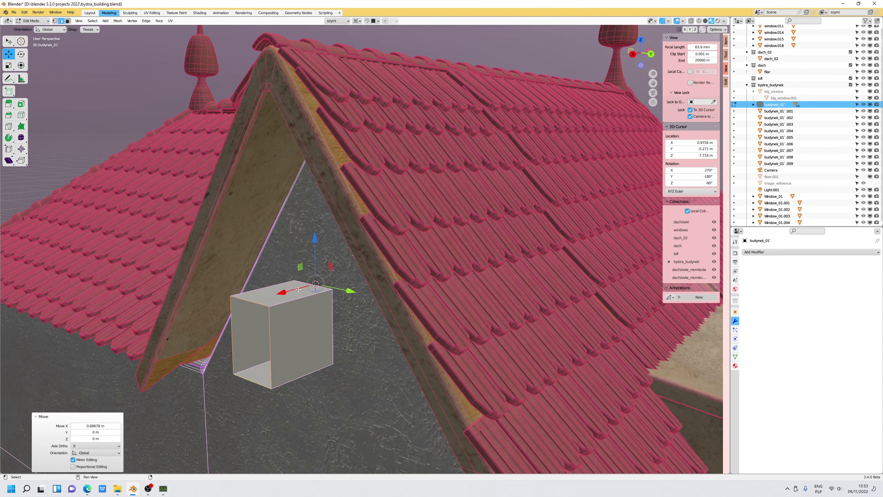
Grow the selection to adjacent faces and move them back 0.234 m into a thin frame
middle_drag(289, 330, 312, 340)
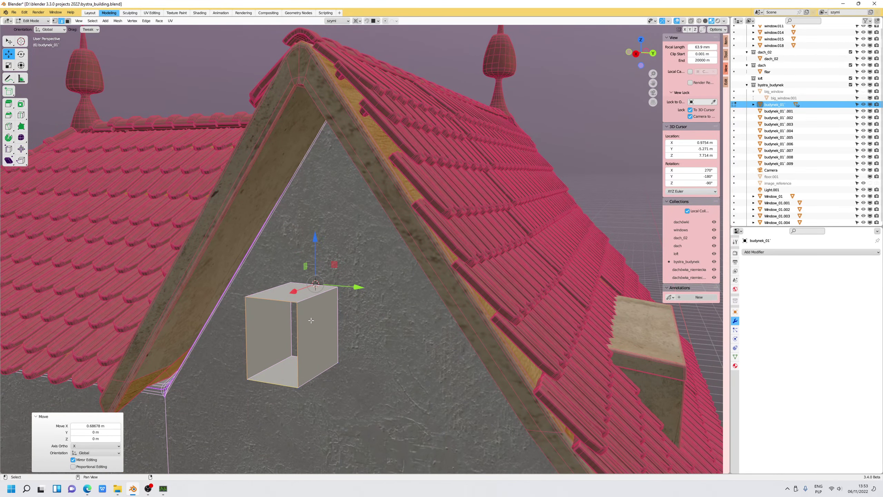
key(ctrl+KP_Add)
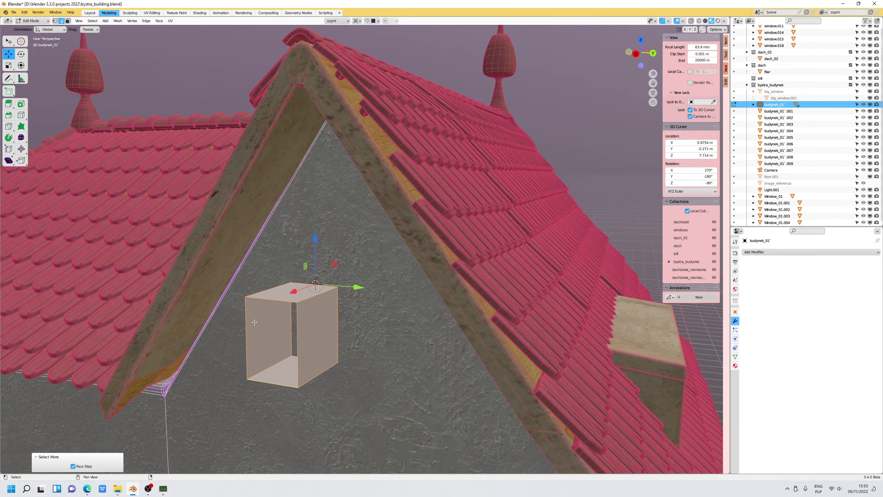
mouse_move(298, 289)
mouse_down()
mouse_move(356, 285)
mouse_move(323, 288)
mouse_up()
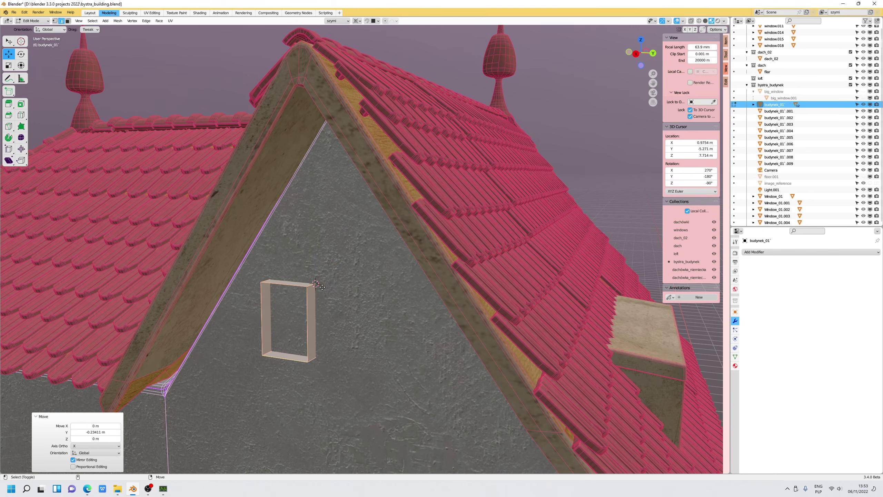
Duplicate the window frame and slide the copy 0.7456 m to the right along the wall
key(shift+d)
right_click(322, 287)
drag(334, 285, 413, 302)
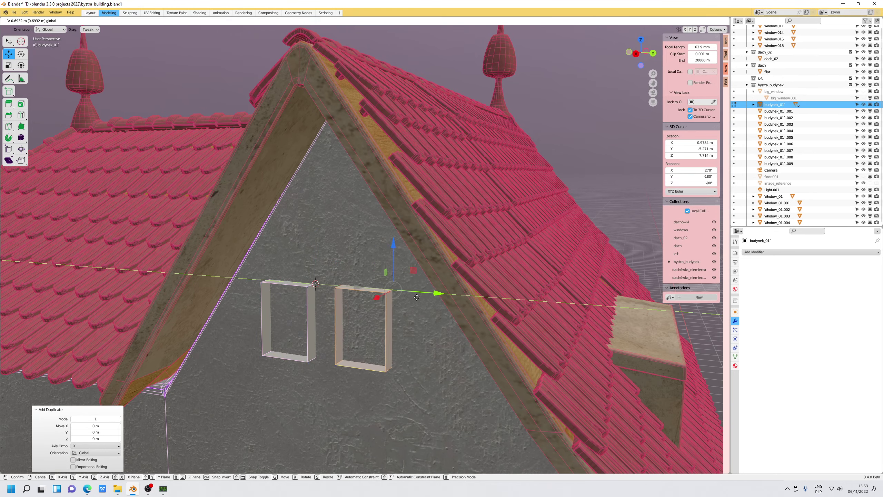
mouse_move(289, 375)
middle_down()
mouse_move(317, 352)
mouse_move(306, 328)
middle_up()
Select all the faces of both window frames
shift+click(303, 324)
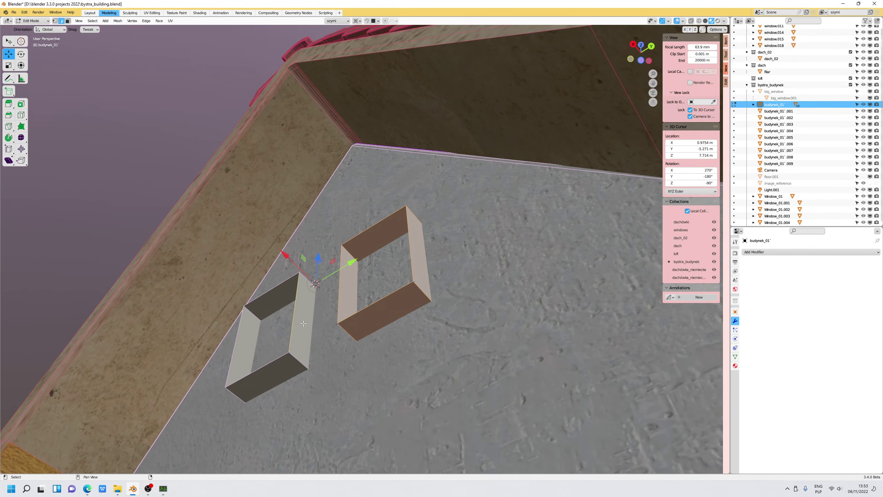
click(292, 320)
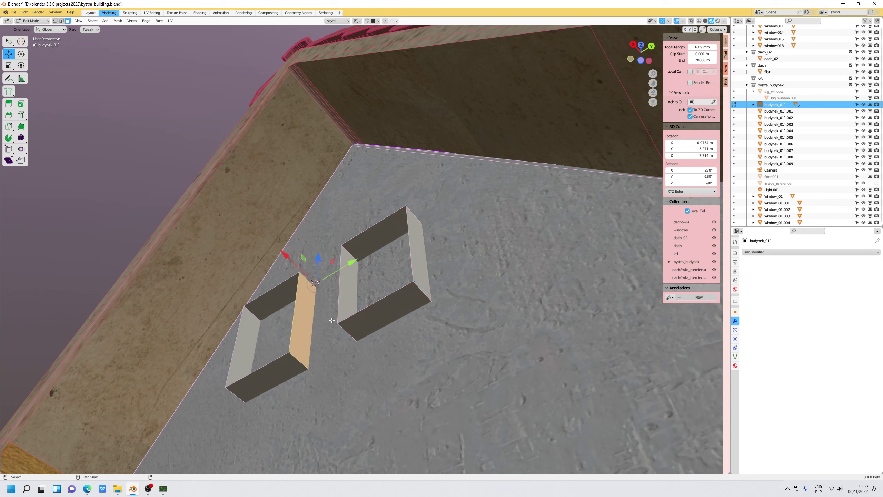
shift+click(345, 305)
key(ctrl+KP_Add)
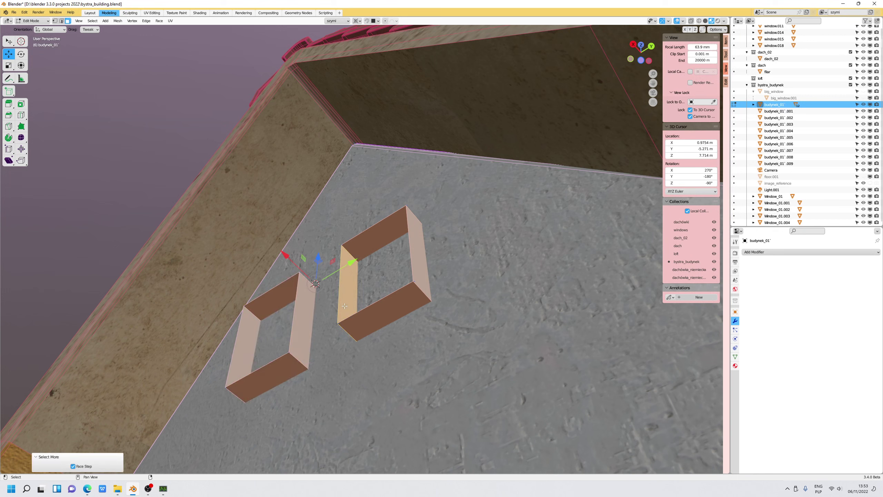
click(159, 21)
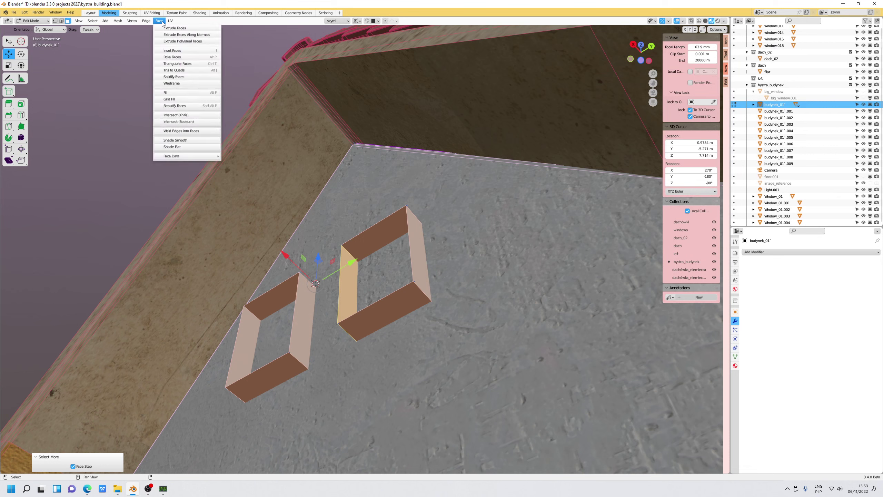
Knife-intersect both frames into the gable wall with Separate Mode set to Merge
click(195, 114)
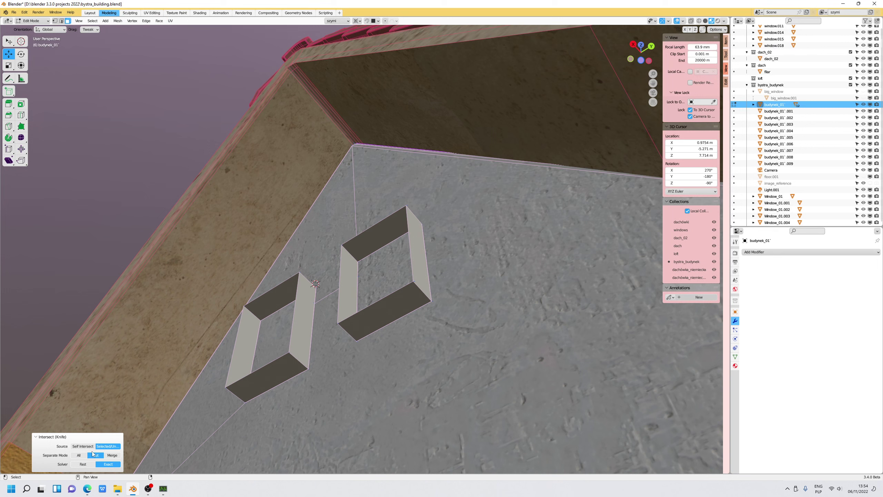
click(109, 456)
middle_drag(358, 315, 310, 360)
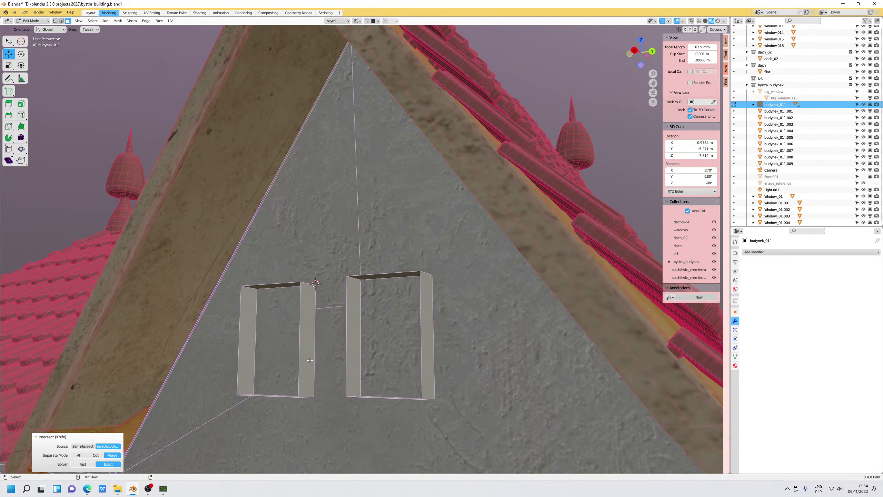
click(310, 360)
mouse_move(253, 348)
middle_down()
mouse_move(247, 367)
mouse_move(267, 290)
middle_up()
Delete the wall faces covering the inside of the left window frame
shift+click(247, 367)
shift+click(239, 365)
shift+click(266, 289)
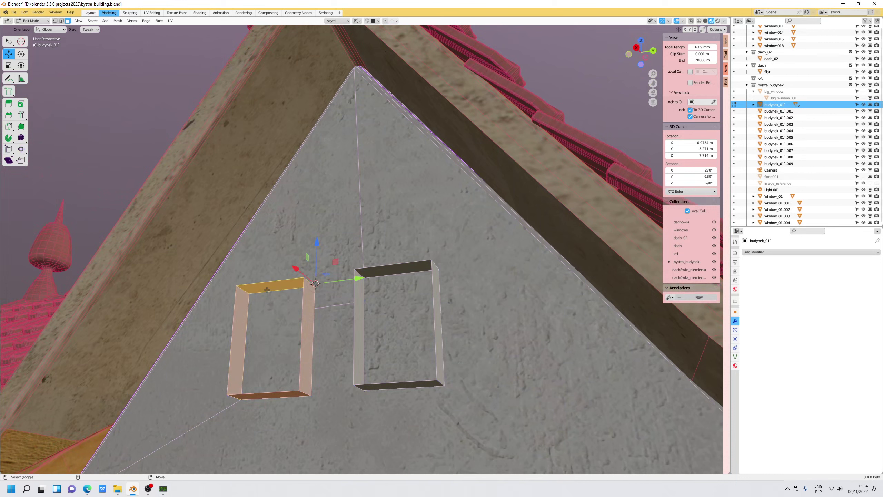
shift+click(279, 325)
key(x)
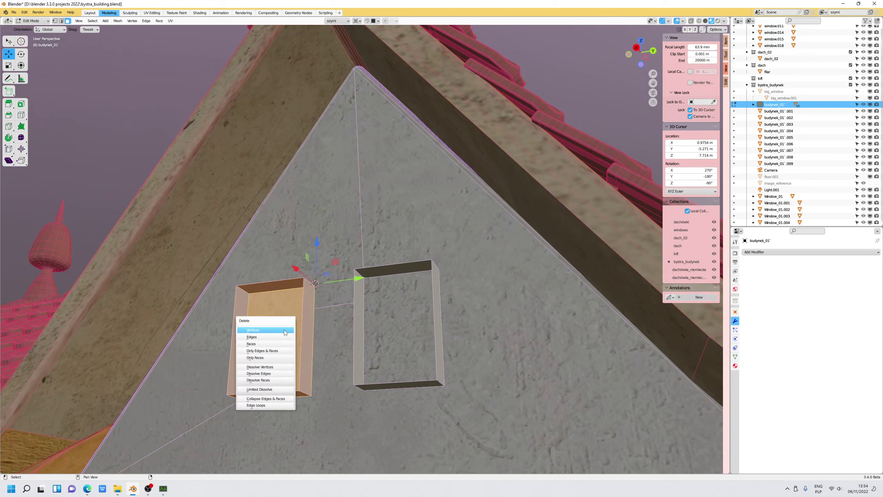
click(282, 344)
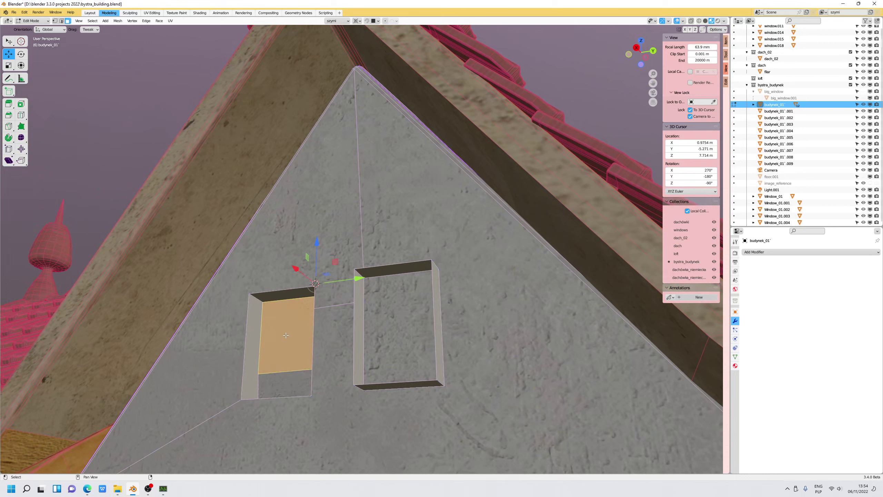
middle_drag(279, 380, 282, 366)
shift+click(282, 366)
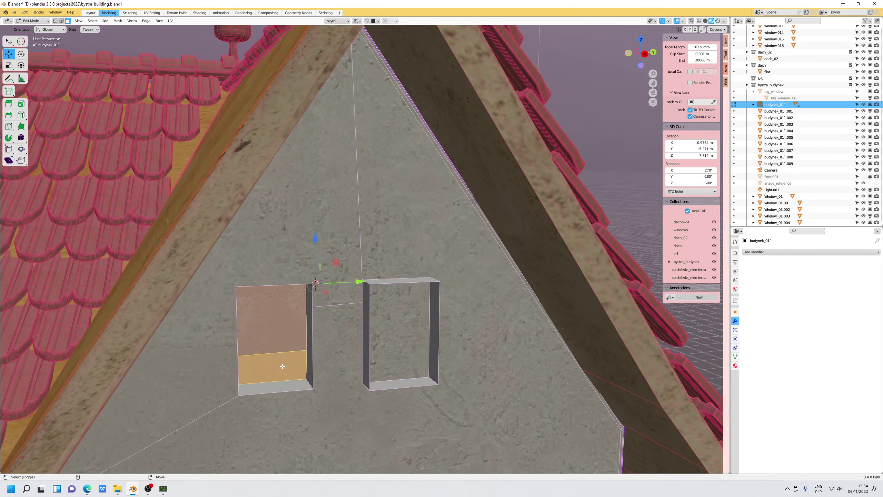
key(x)
click(282, 366)
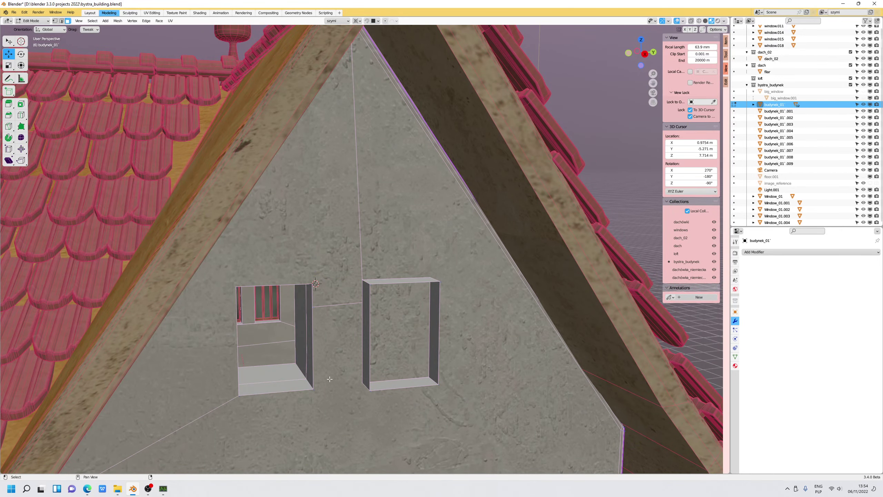
Delete the wall faces covering the inside of the right window frame
mouse_move(330, 380)
middle_down()
mouse_move(321, 378)
mouse_move(403, 314)
middle_up()
shift+click(360, 342)
click(397, 276)
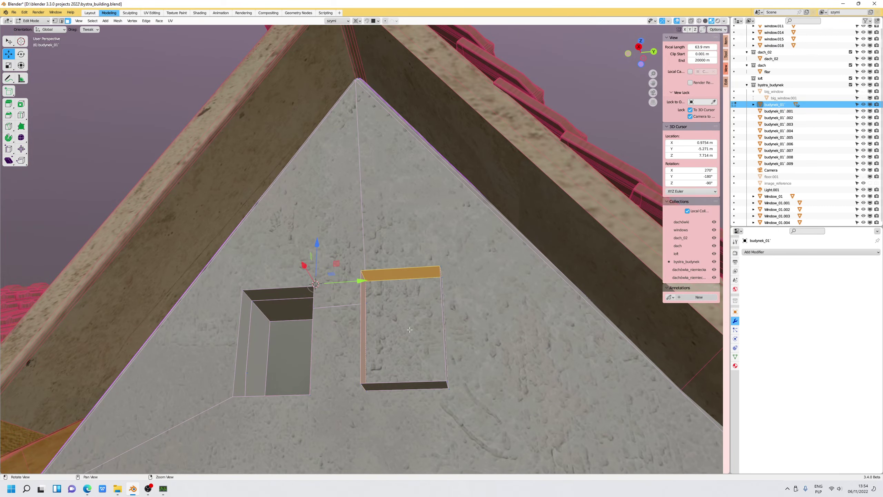
mouse_move(397, 276)
middle_down()
mouse_move(434, 328)
mouse_move(382, 399)
middle_up()
alt+click(433, 328)
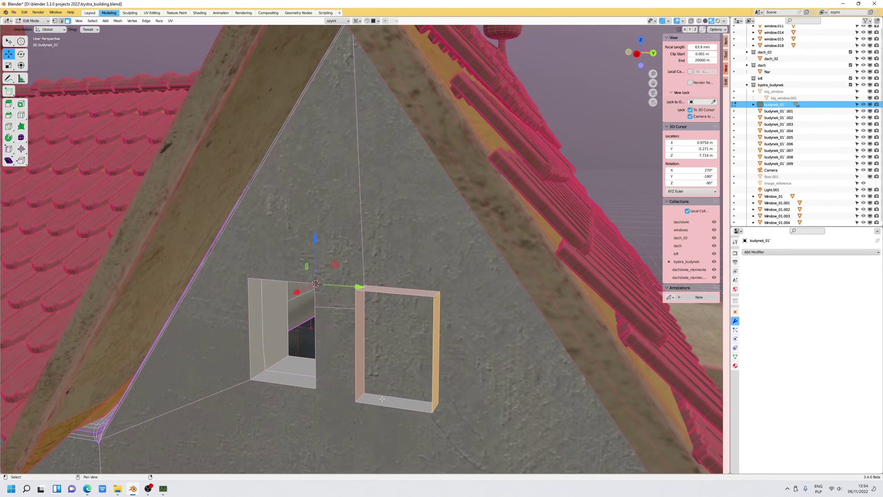
shift+click(383, 399)
shift+click(388, 365)
key(x)
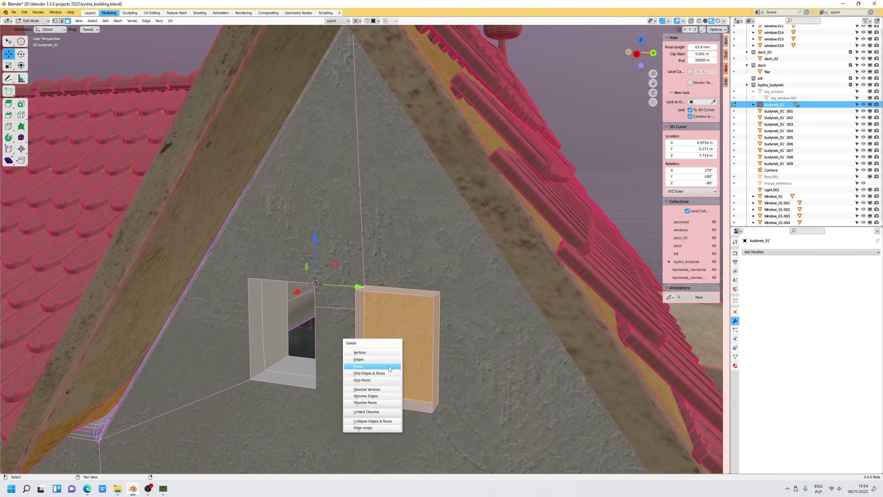
click(389, 367)
Remove the leftover face still inside the right window opening
click(371, 364)
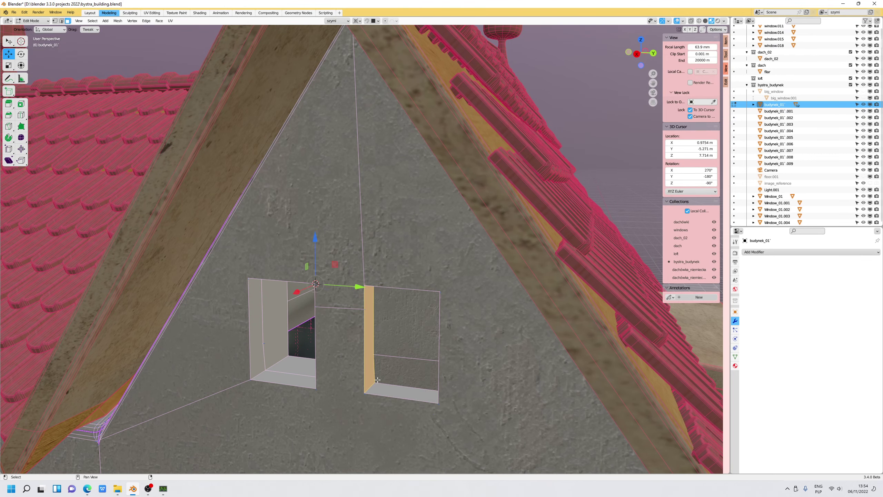
middle_drag(370, 365, 400, 372)
click(400, 369)
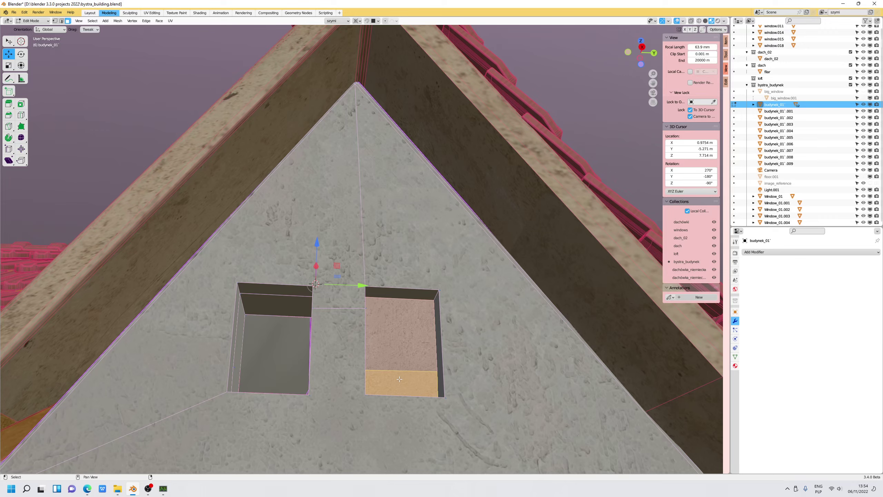
key(x)
click(399, 378)
mouse_move(400, 375)
middle_down()
mouse_move(420, 339)
mouse_move(564, 399)
mouse_move(367, 338)
middle_up()
click(440, 320)
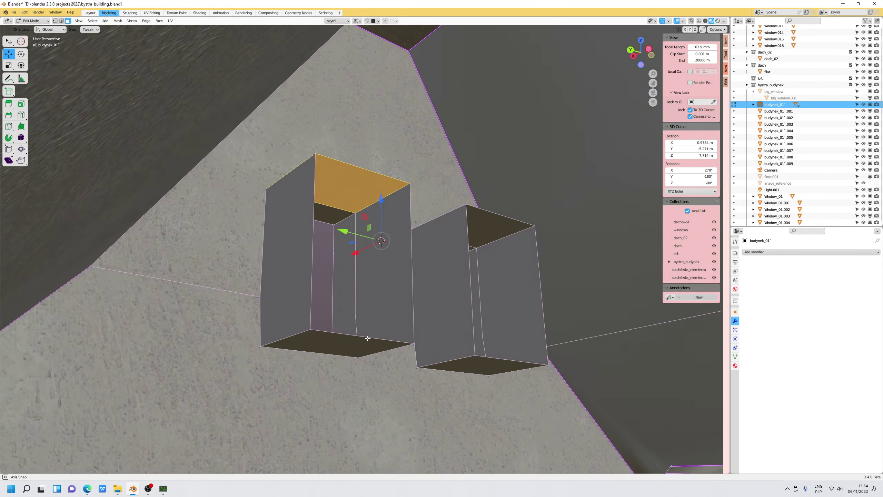
Delete the outer side, top and bottom faces of both window boxes
click(289, 306)
middle_drag(288, 306, 277, 374)
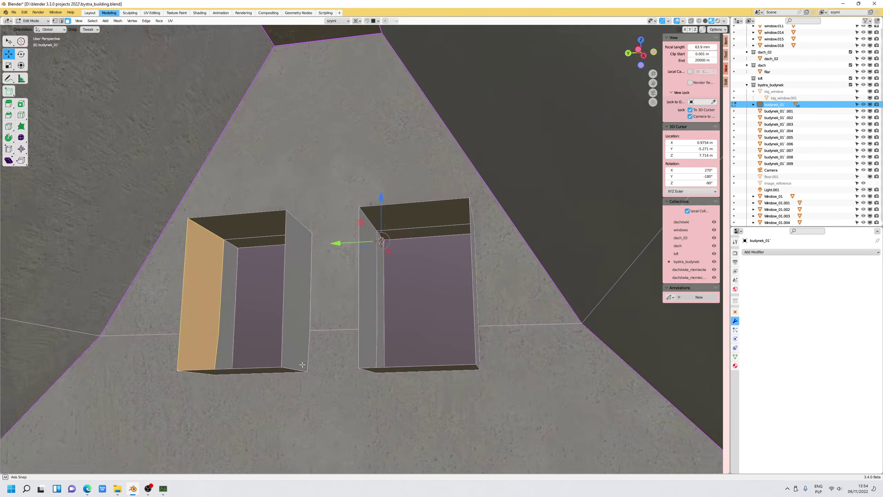
click(277, 374)
alt+click(297, 343)
mouse_move(297, 343)
middle_down()
mouse_move(298, 303)
mouse_move(279, 256)
mouse_move(282, 313)
middle_up()
shift+click(274, 204)
shift+click(403, 288)
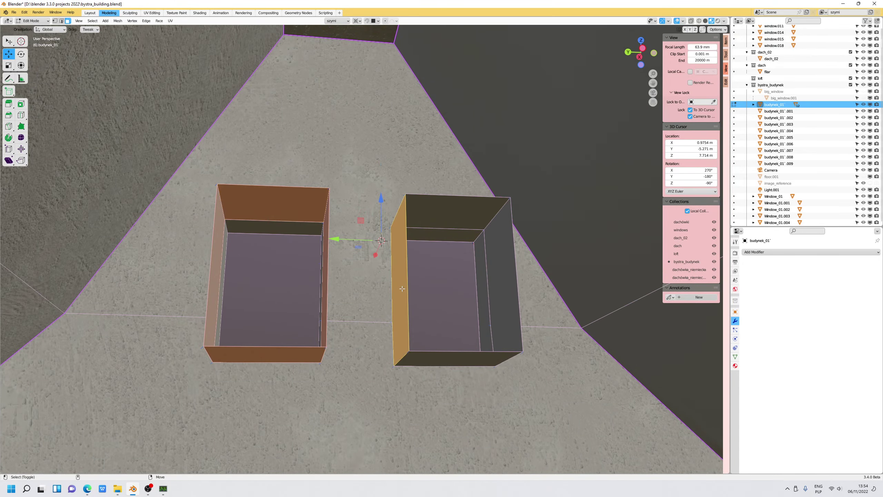
shift+click(457, 362)
shift+click(511, 301)
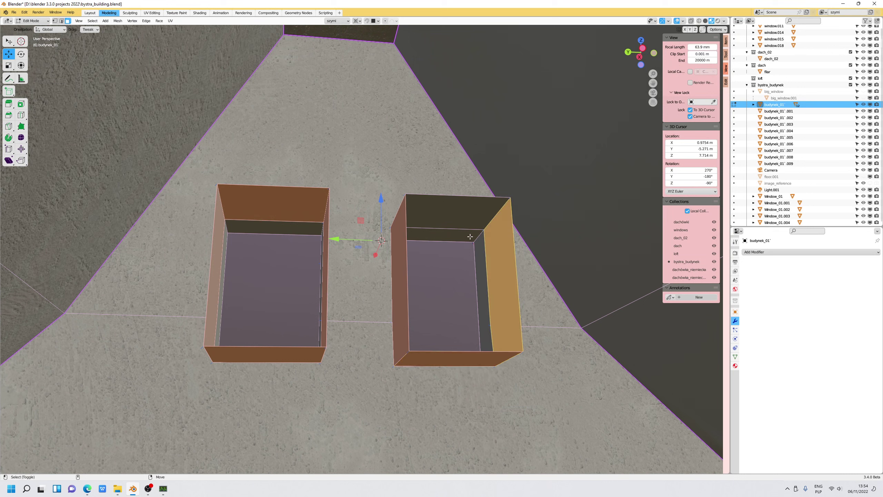
shift+click(460, 216)
key(x)
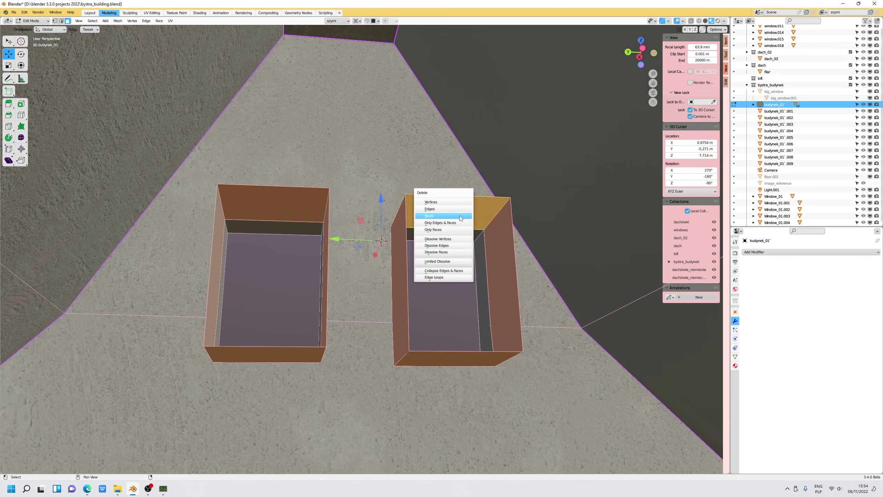
click(461, 216)
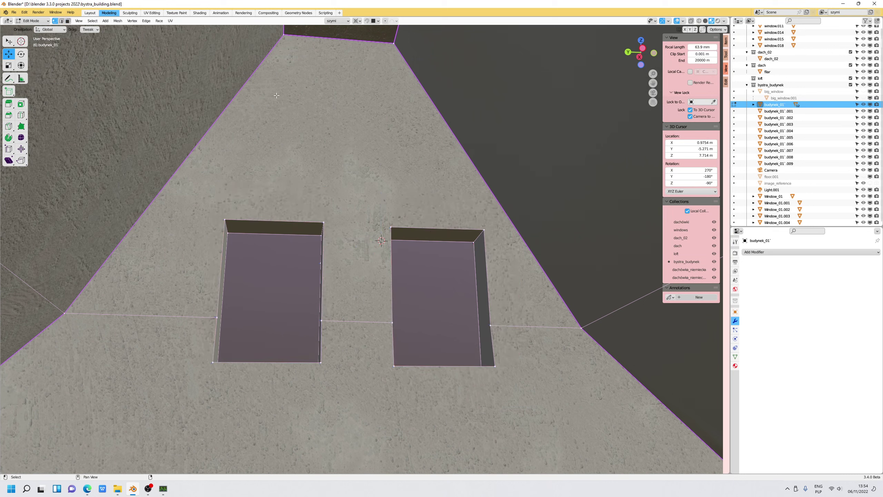
Nudge the left opening's top-left vertex sideways and inspect both openings
click(237, 223)
drag(344, 238, 322, 241)
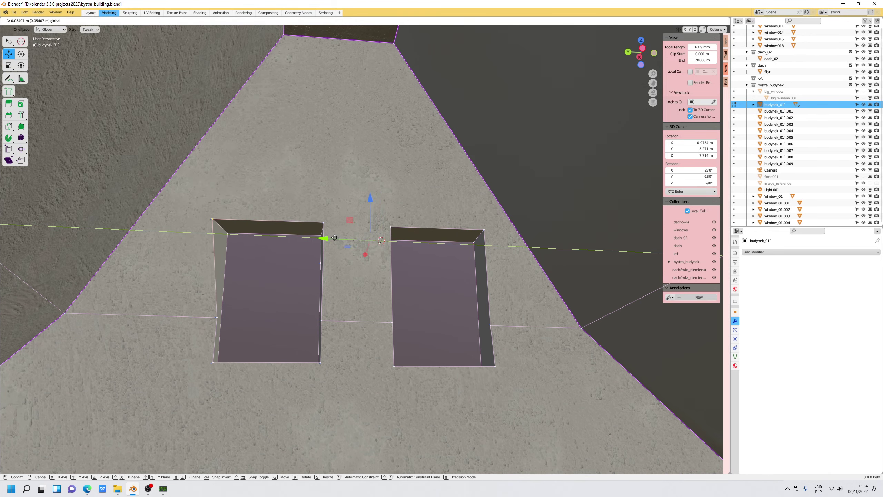
key(ctrl+z)
middle_drag(290, 220, 248, 210)
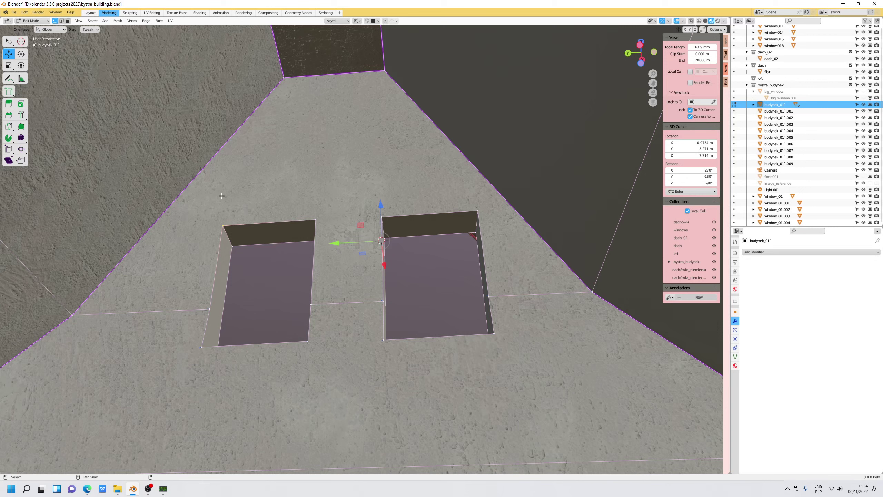
Knife-cut across the gable above the windows, from the left wall edge to the right roof edge
key(k)
click(197, 175)
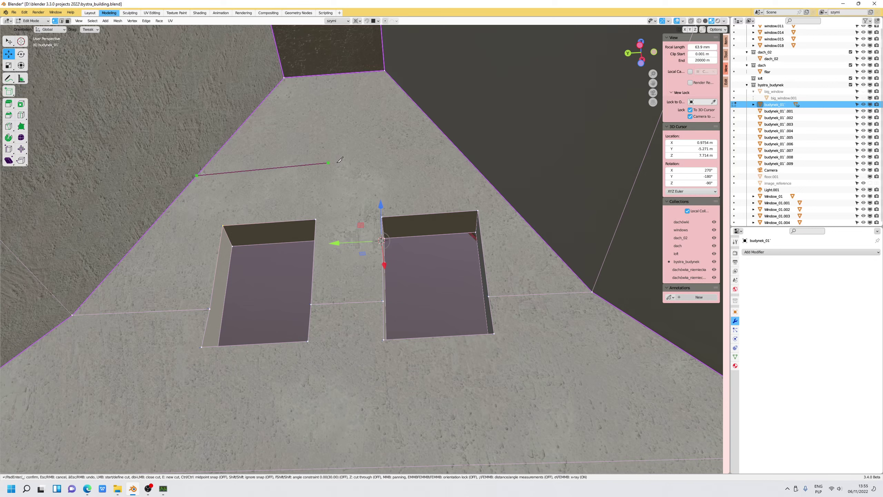
click(462, 153)
key(Return)
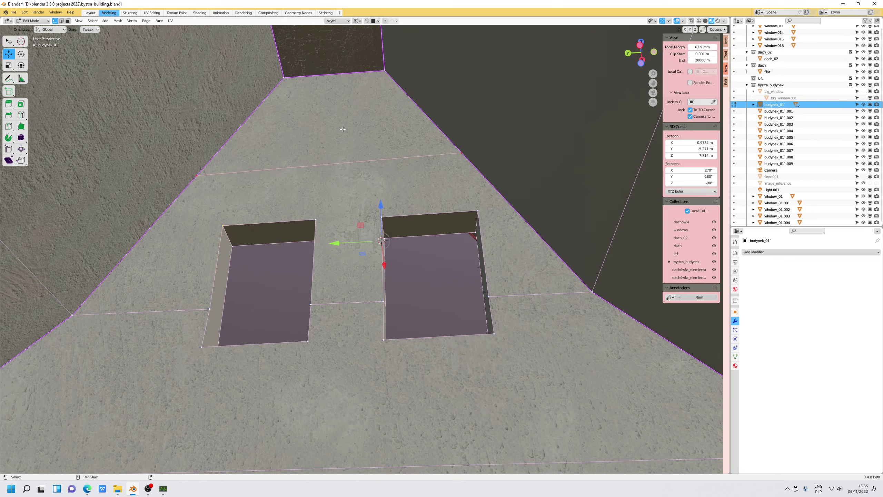
Recalculate the whole mesh's normals and adjust the displayed normals size
key(a)
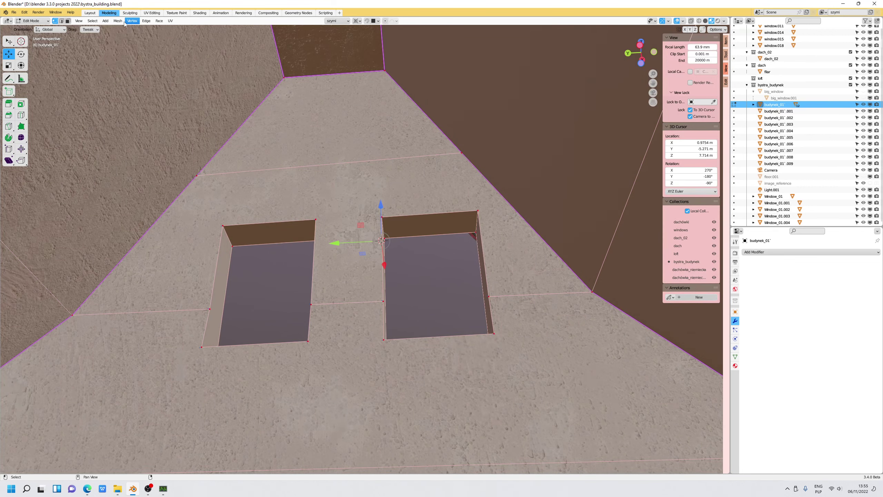
click(118, 21)
mouse_move(134, 127)
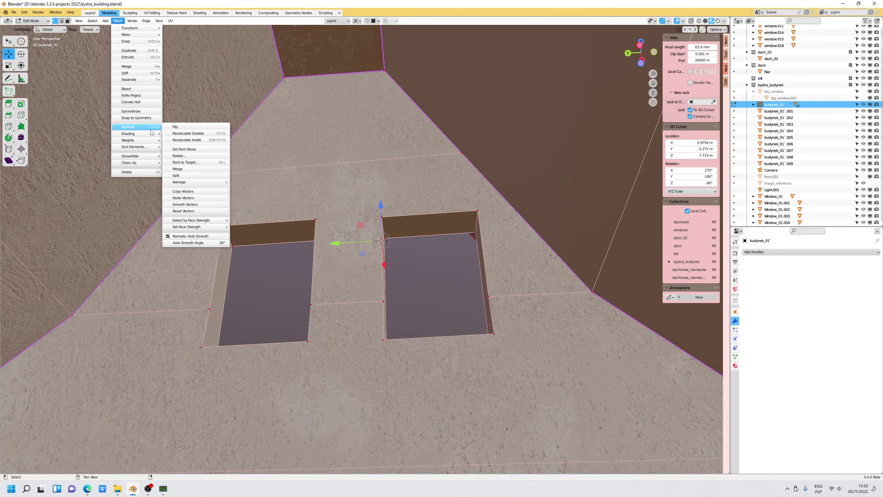
click(194, 134)
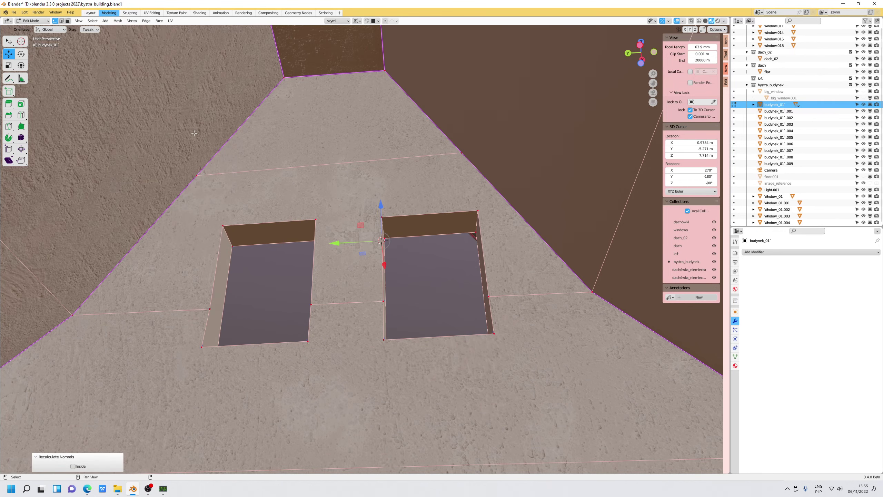
middle_drag(245, 301, 293, 206)
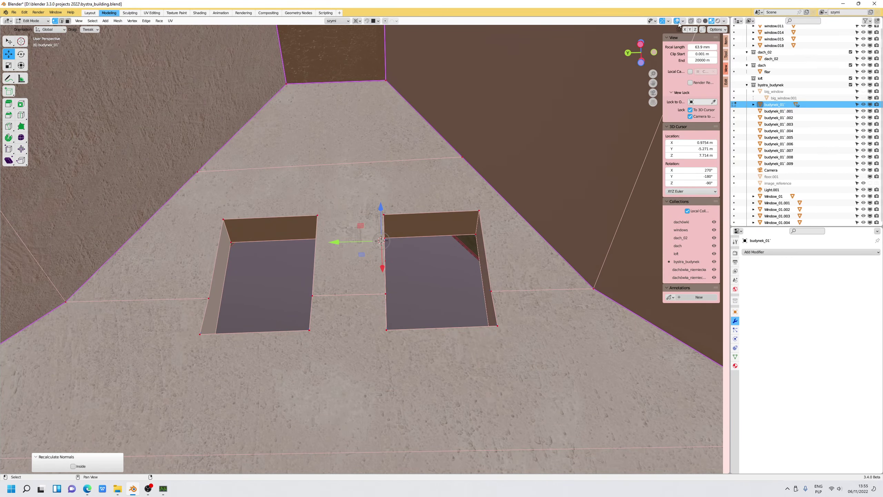
click(682, 21)
click(683, 278)
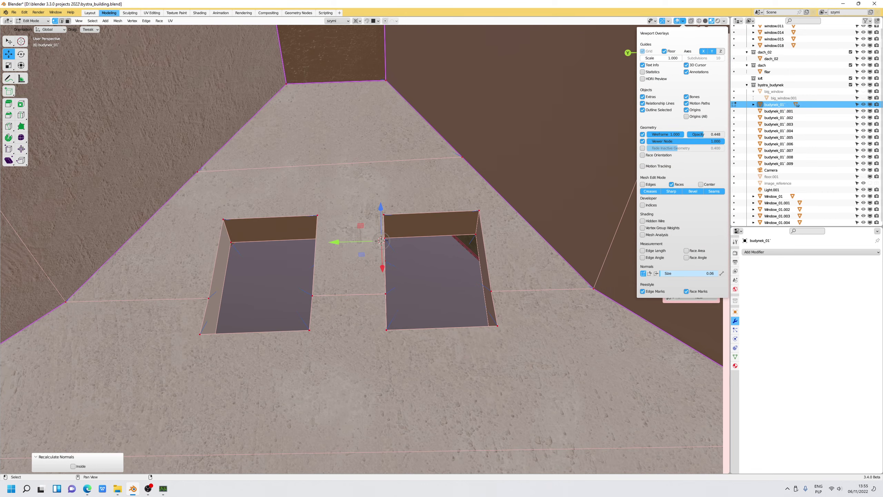
mouse_move(504, 226)
middle_down()
mouse_move(462, 290)
mouse_move(545, 291)
mouse_move(573, 312)
mouse_move(531, 296)
mouse_move(404, 296)
mouse_move(412, 296)
mouse_move(344, 223)
middle_up()
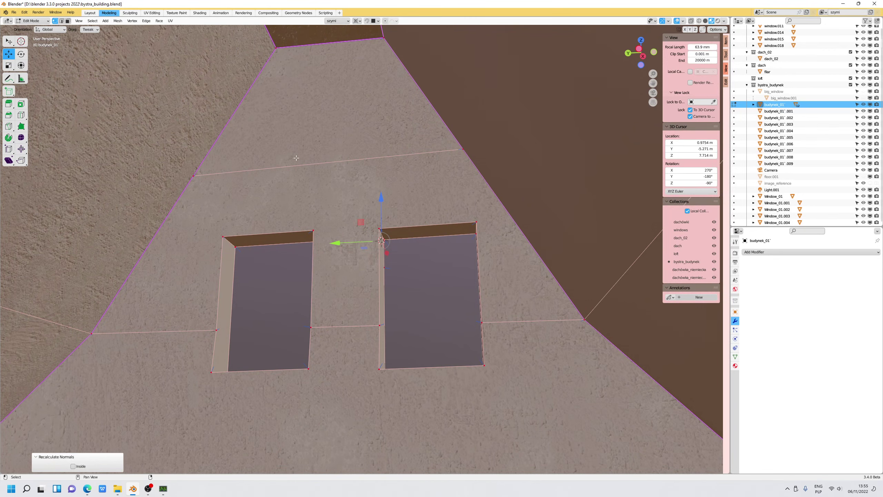
click(344, 214)
Knife-cut from the left window's bottom corner to the lower wall edge, then save the file
scroll(365, 262, down, 2)
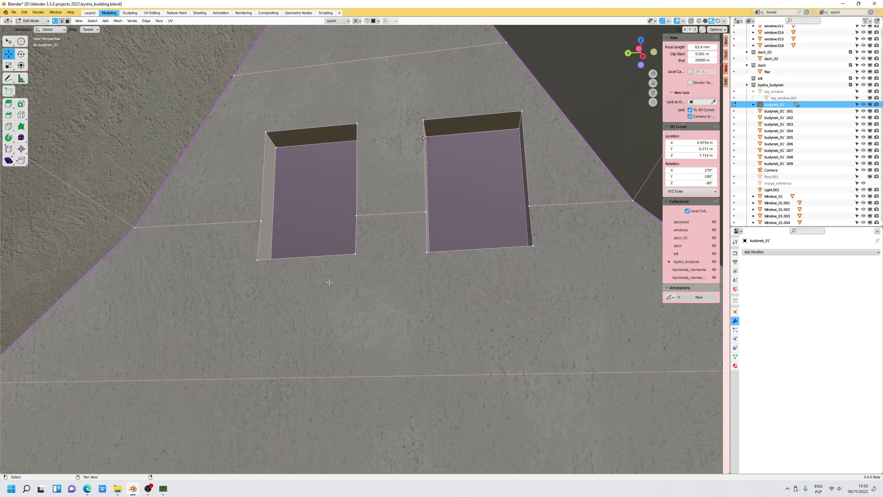
scroll(329, 282, down, 1)
key(k)
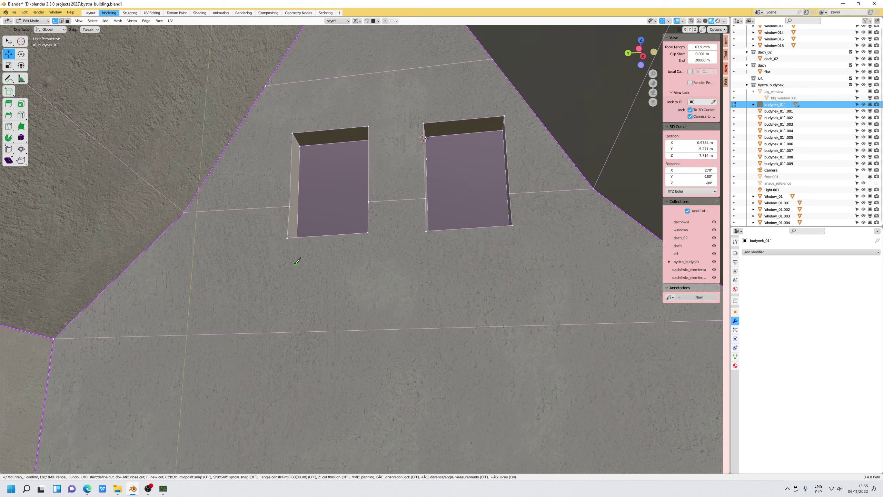
click(284, 238)
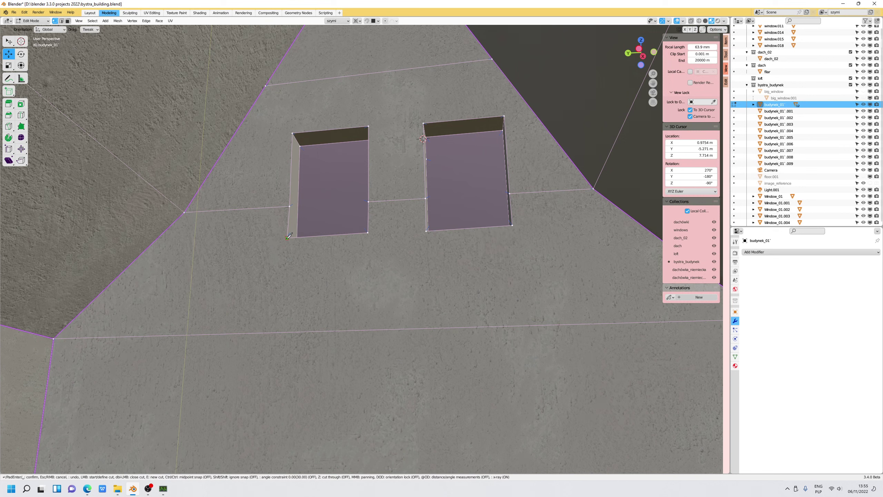
click(228, 334)
key(Return)
click(13, 12)
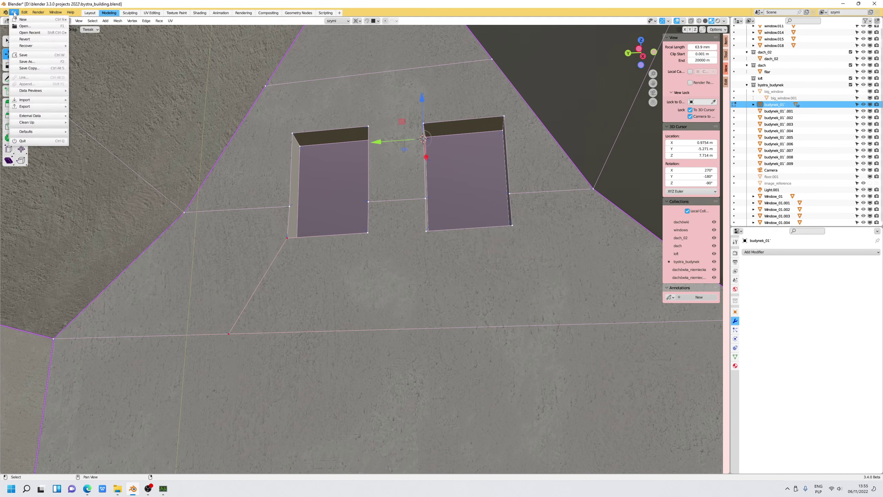
click(25, 56)
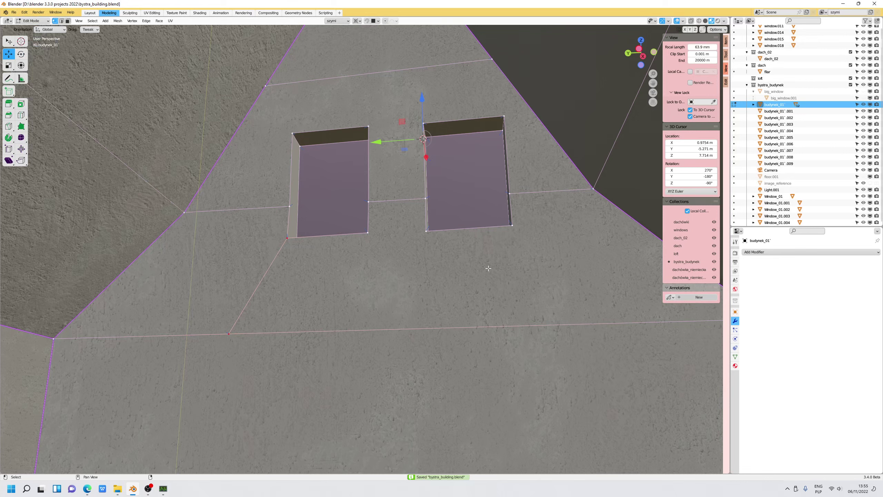
Knife-cut from the right window's bottom-right corner to the lower wall edge
key(k)
click(513, 225)
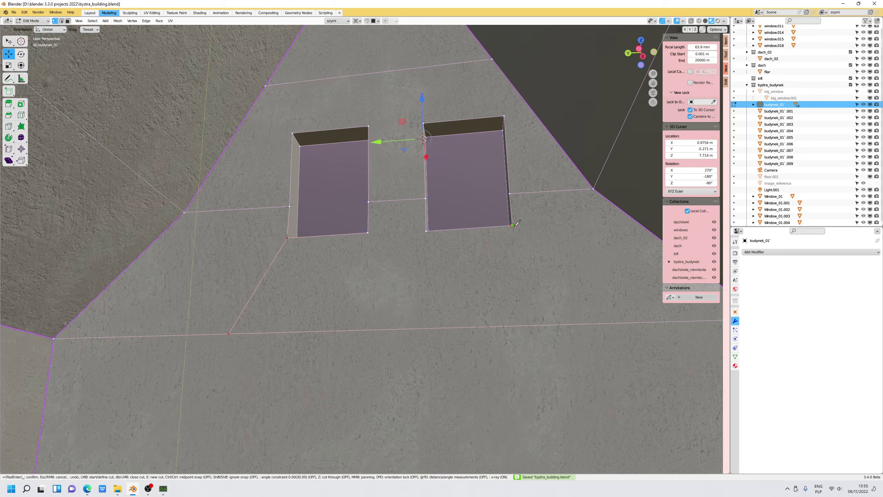
click(584, 324)
key(Return)
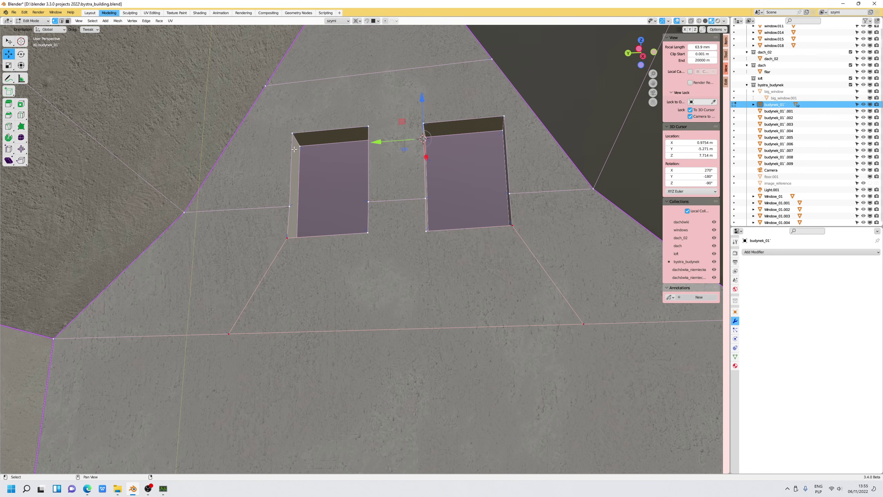
Knife-cut from each window's top outer corner up to the nearest upper wall vertex
key(k)
click(292, 132)
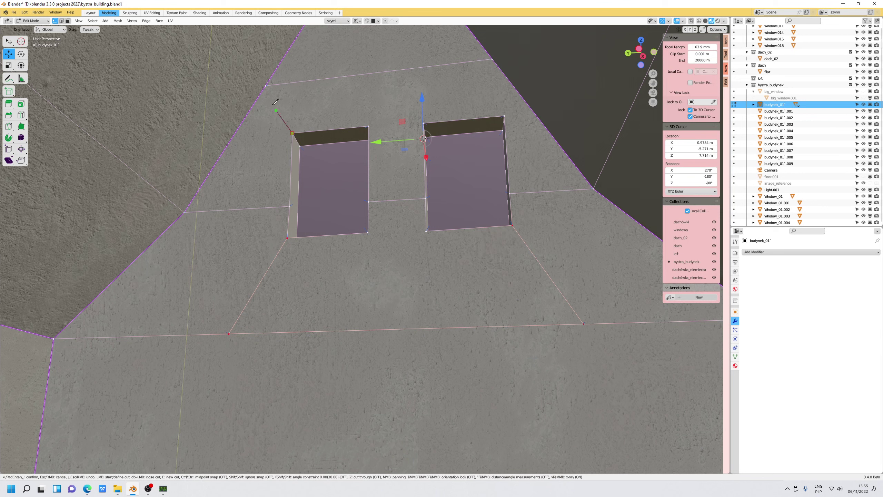
click(265, 87)
key(Return)
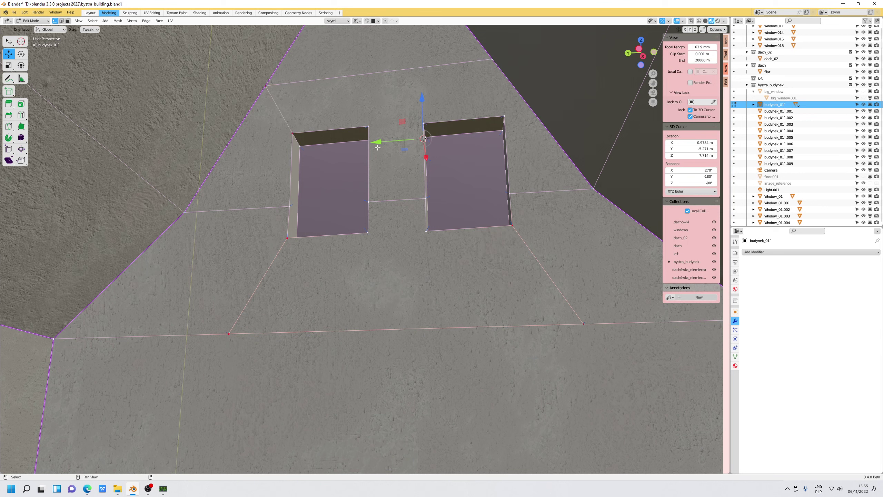
key(k)
click(504, 116)
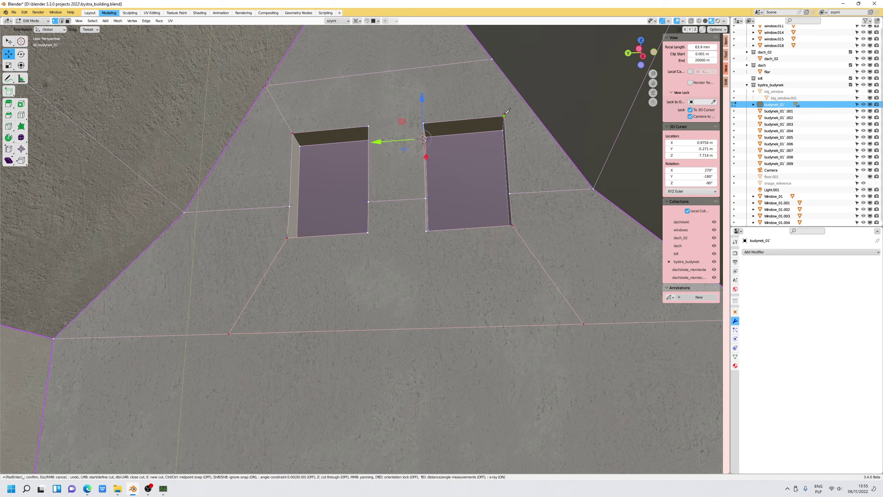
click(493, 59)
key(Return)
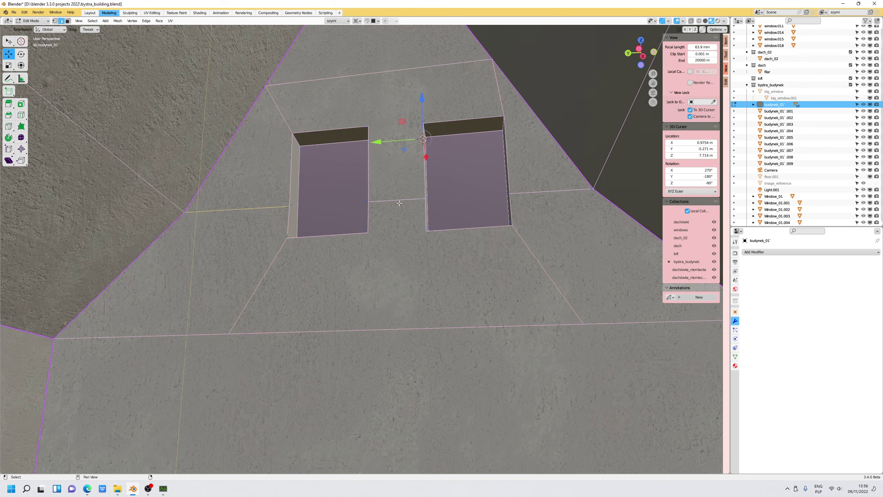
Dissolve the edge loop running through both windows
middle_drag(399, 203, 513, 200)
alt+shift+click(512, 200)
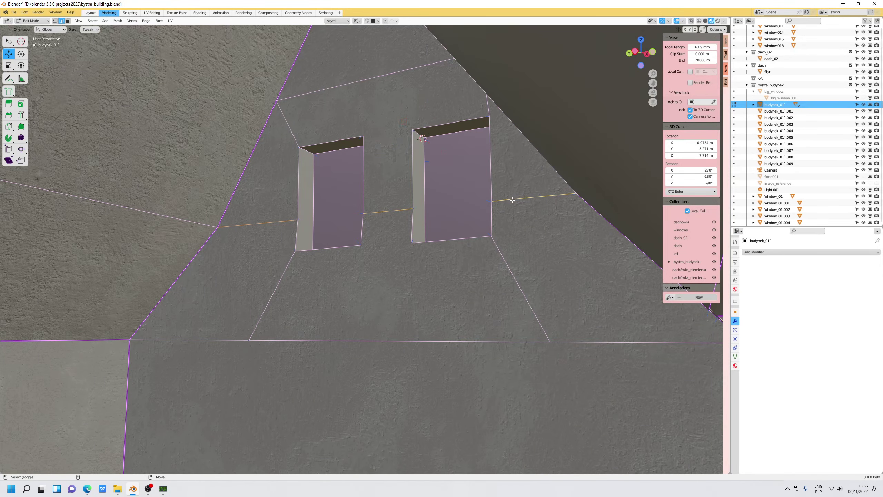
key(x)
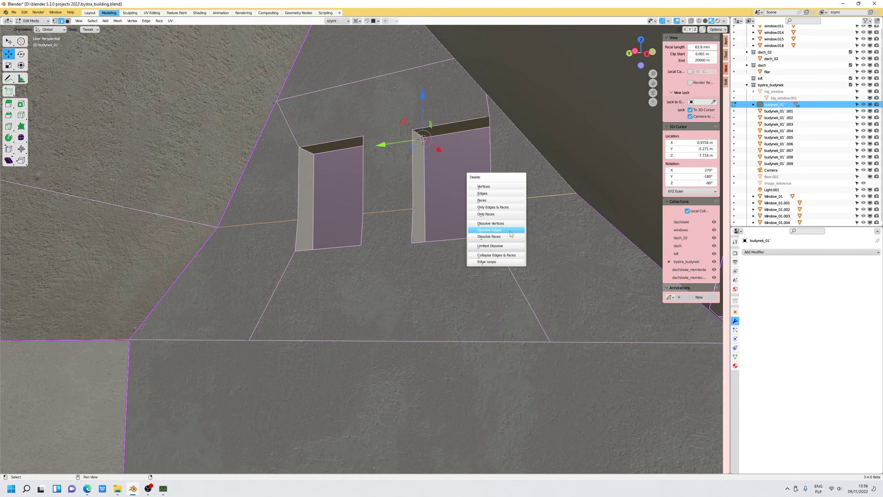
key(x)
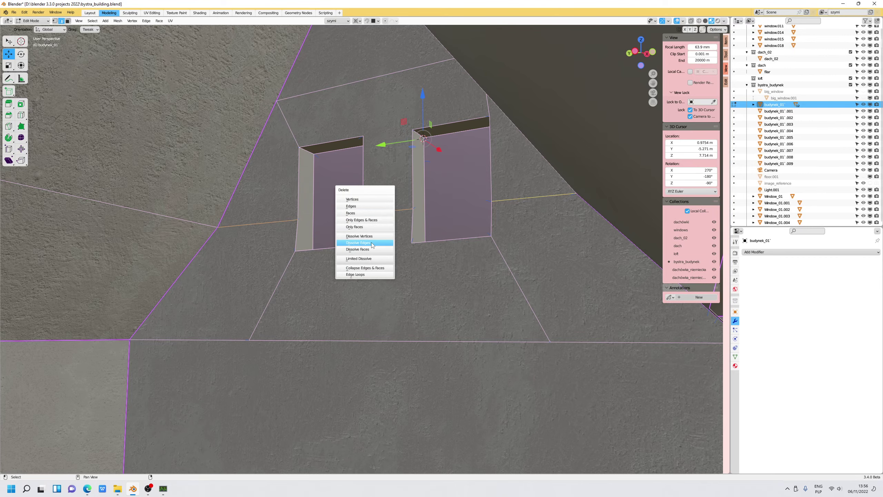
click(372, 245)
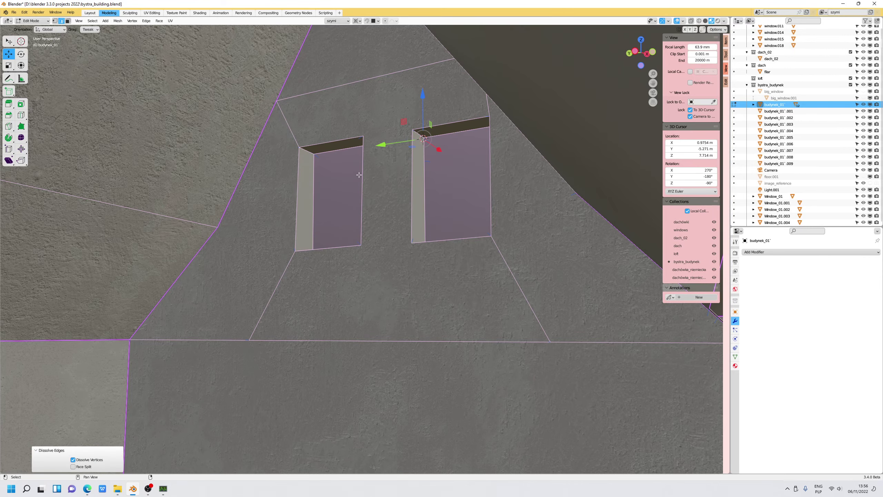
mouse_move(359, 174)
middle_down()
mouse_move(507, 220)
mouse_move(381, 220)
middle_up()
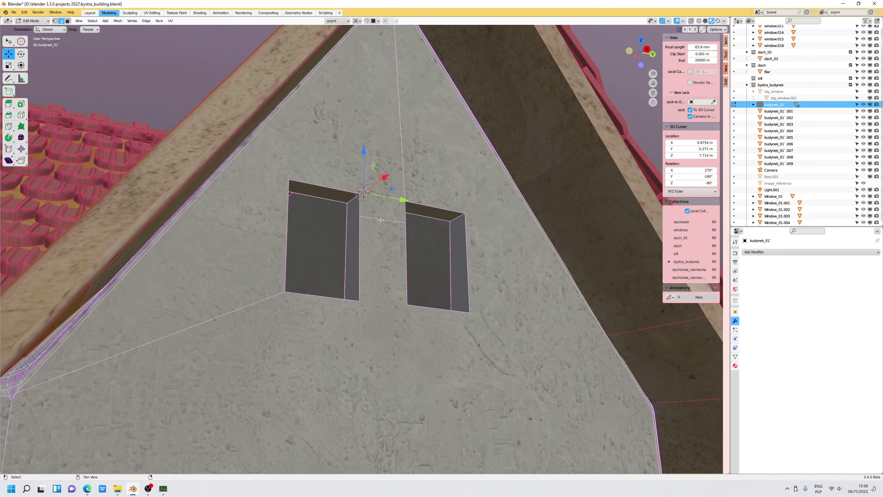
key(x)
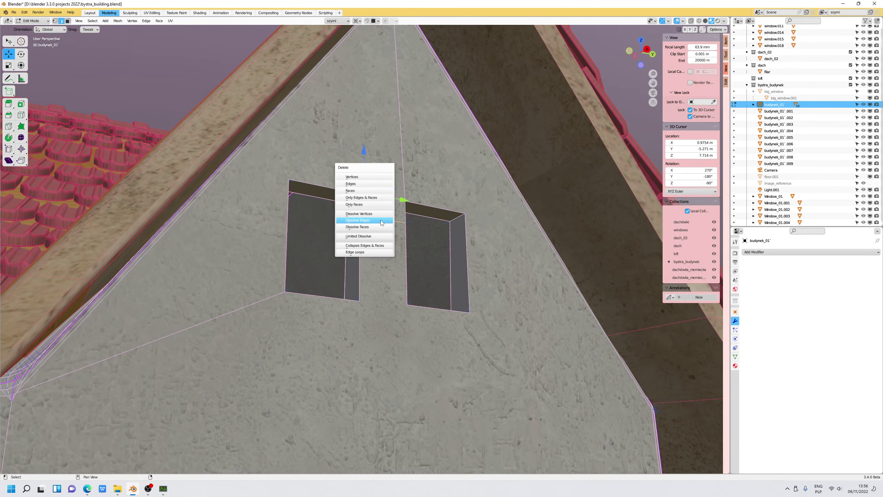
click(382, 222)
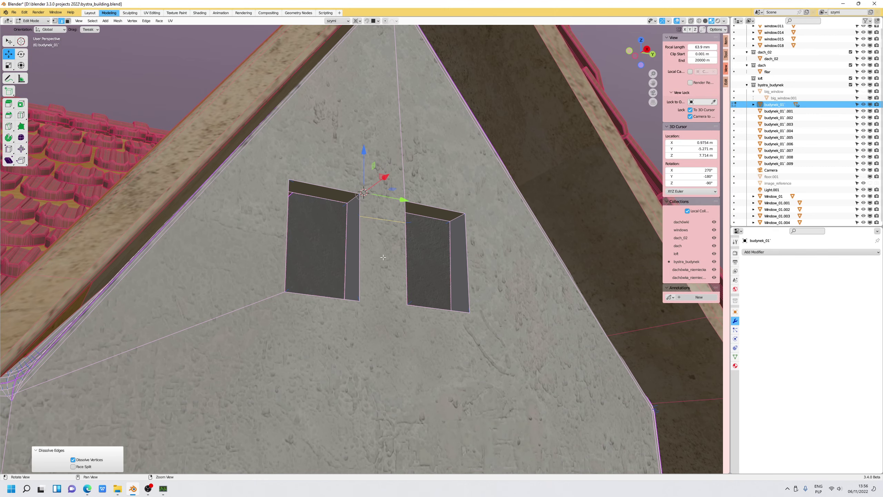
In vertex mode, knife-cut from a window corner to the wall-edge vertex
mouse_move(383, 257)
middle_down()
mouse_move(417, 221)
mouse_move(303, 209)
middle_up()
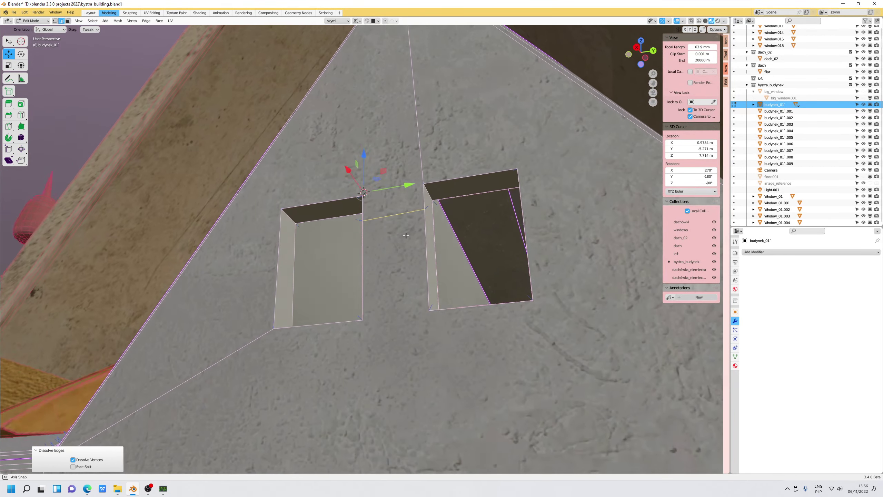
click(54, 23)
click(309, 188)
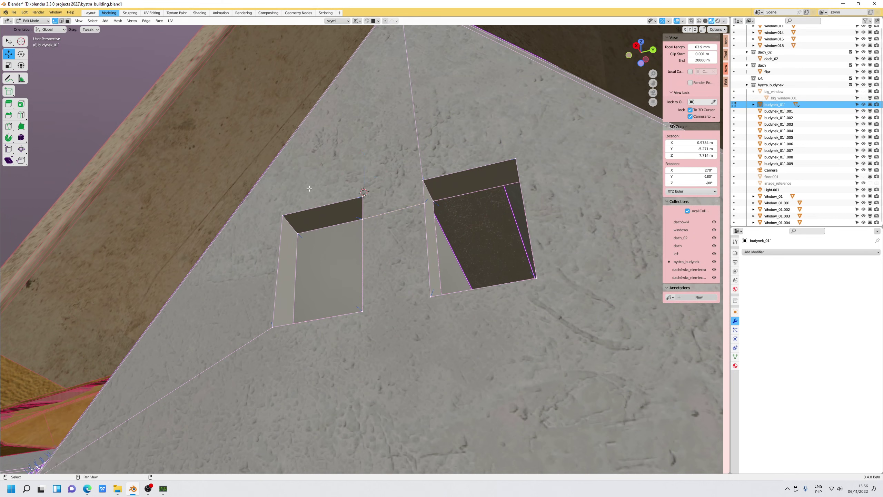
key(k)
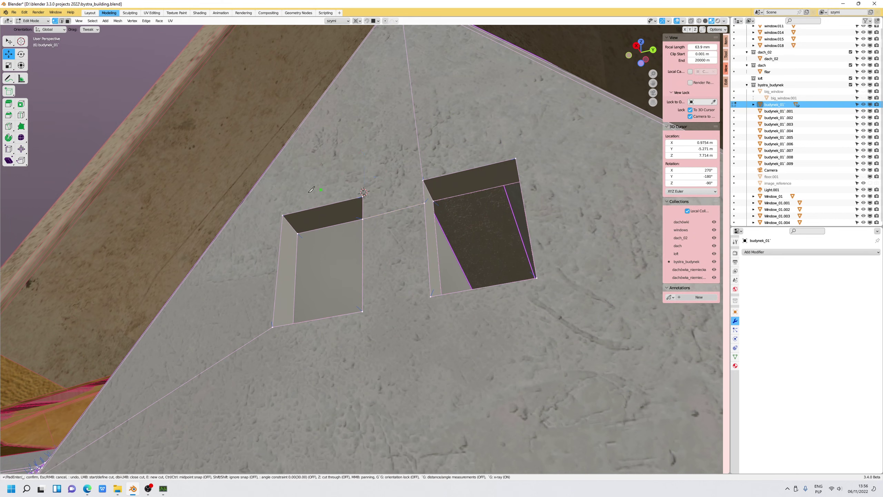
click(282, 215)
click(259, 180)
key(Return)
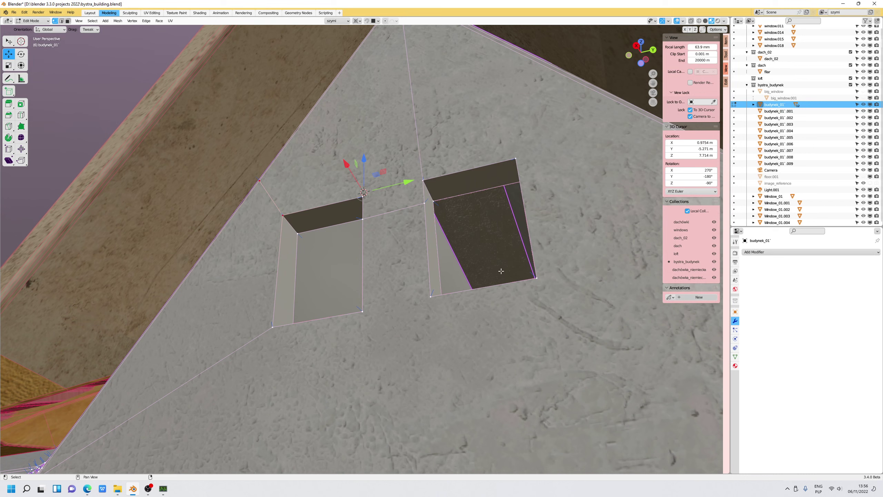
Knife-cut from the right window's top corner to the roof-edge vertex
key(k)
click(516, 158)
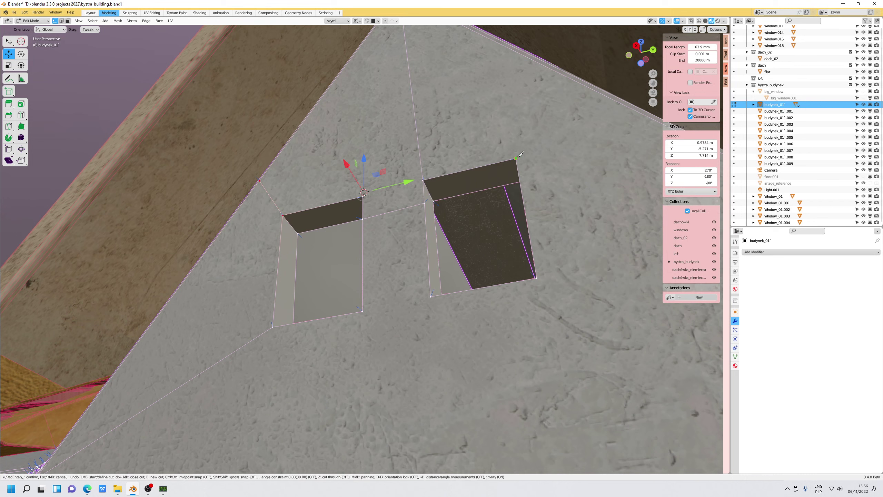
click(556, 71)
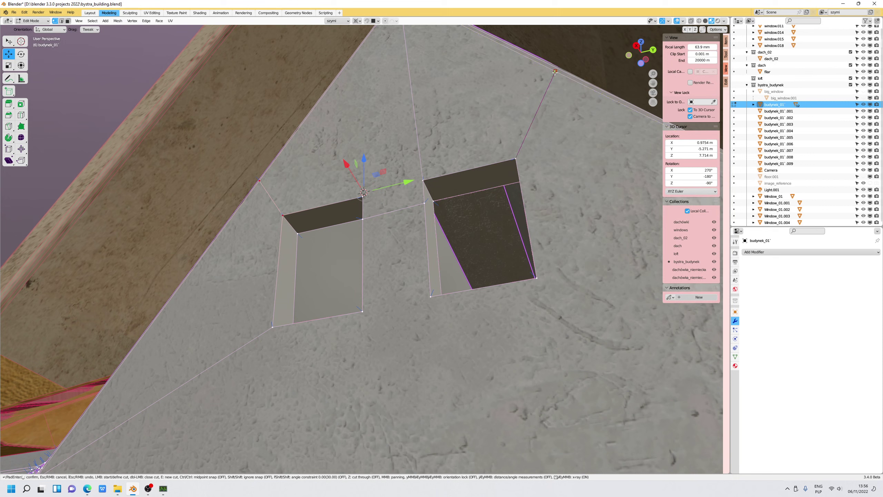
key(Return)
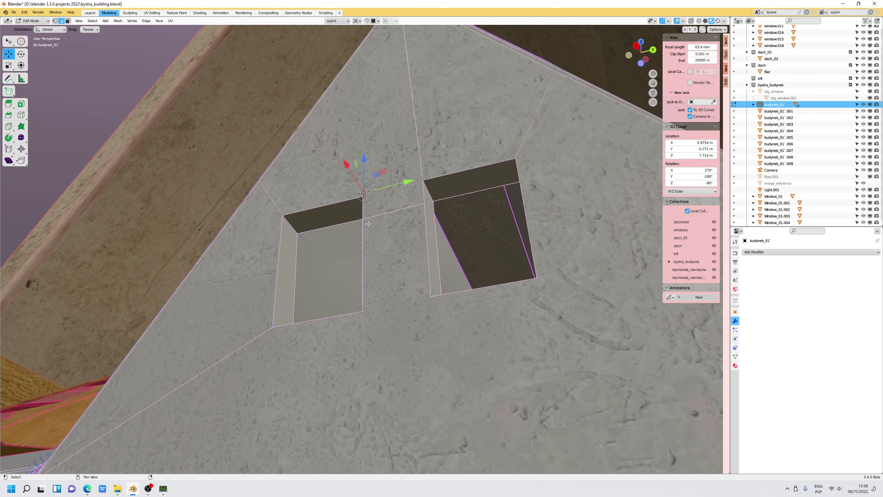
Dissolve the single edge left between the two windows
shift+click(383, 213)
key(x)
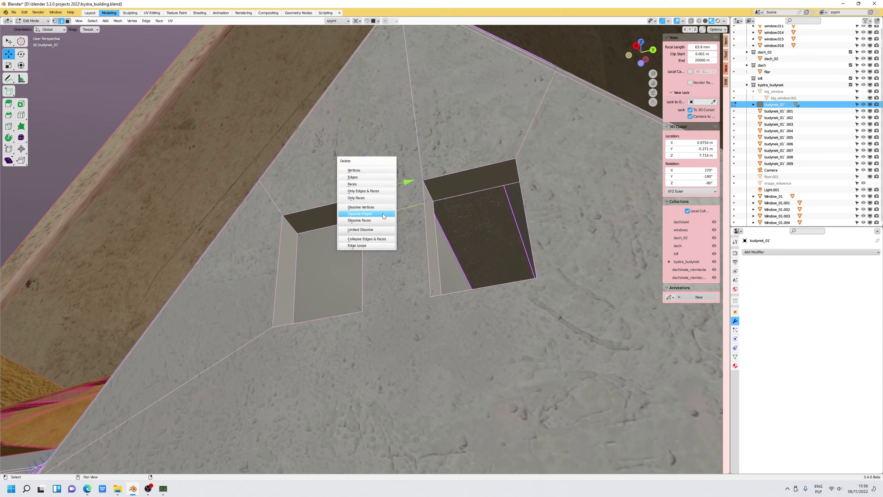
click(382, 213)
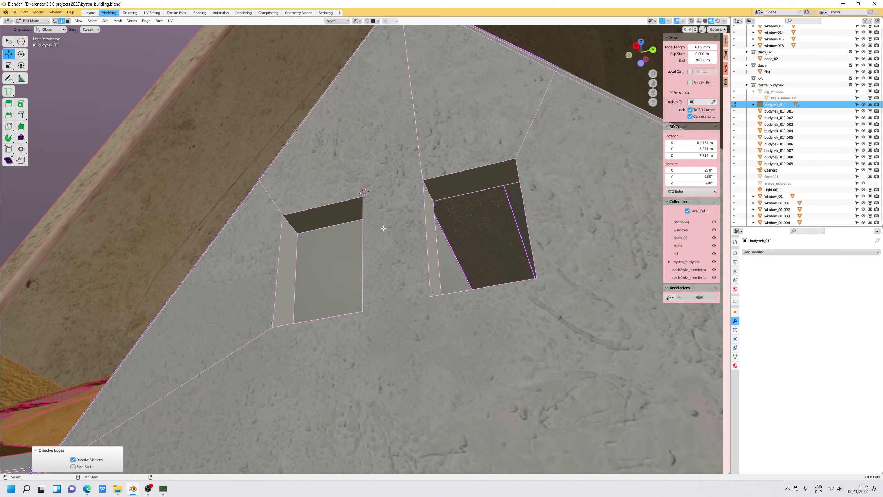
mouse_move(384, 228)
middle_down()
mouse_move(373, 246)
mouse_move(408, 202)
middle_up()
scroll(373, 245, down, 5)
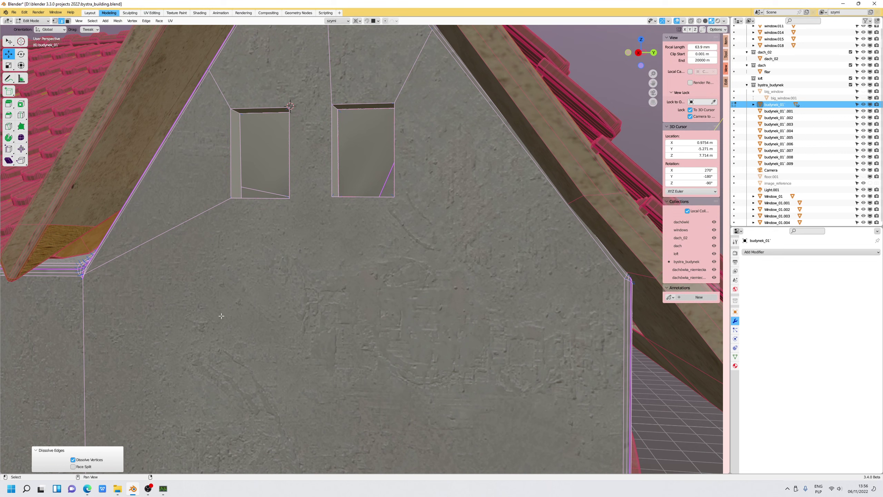
Knife-cut horizontally across the gable between its left and right corner vertices
key(k)
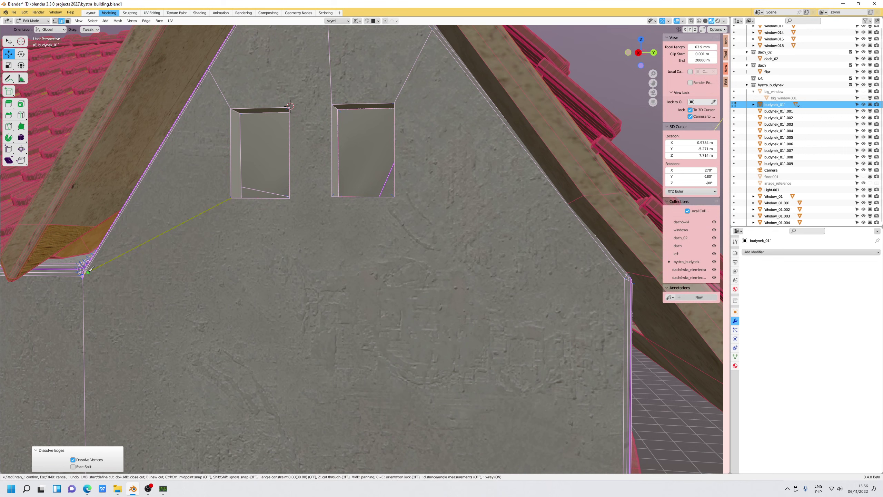
click(84, 273)
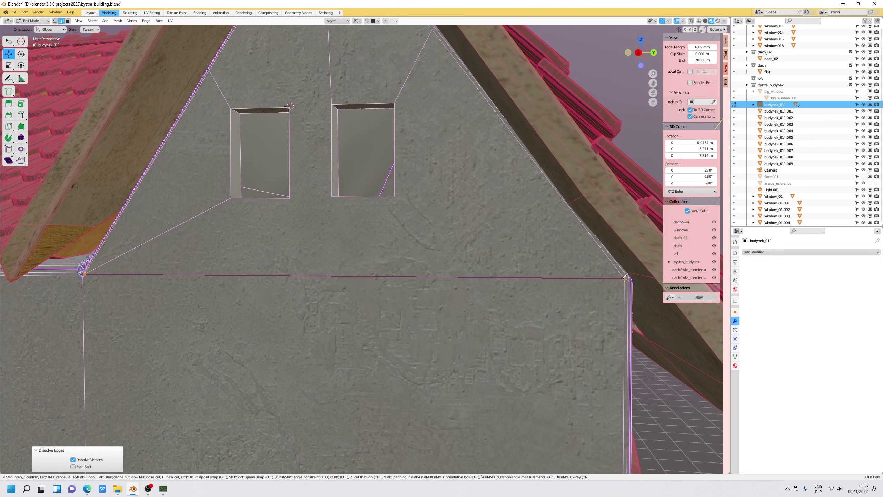
click(628, 277)
key(Return)
middle_drag(392, 188, 322, 349)
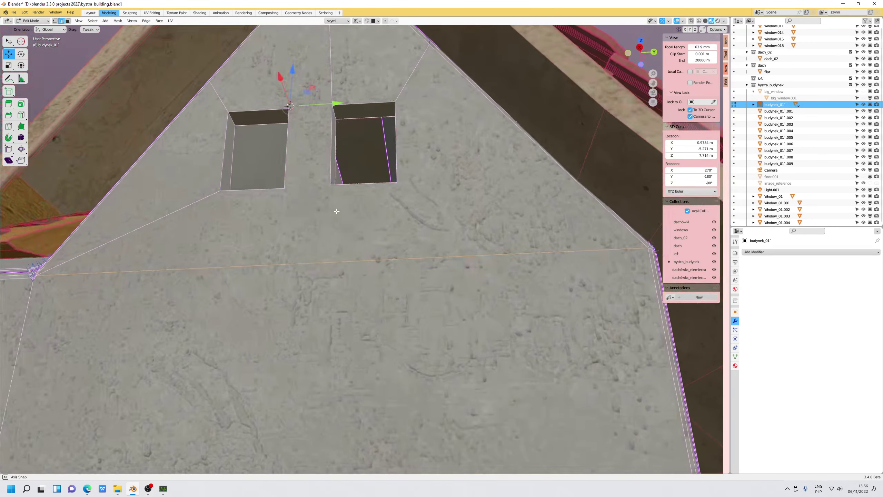
scroll(323, 349, up, 2)
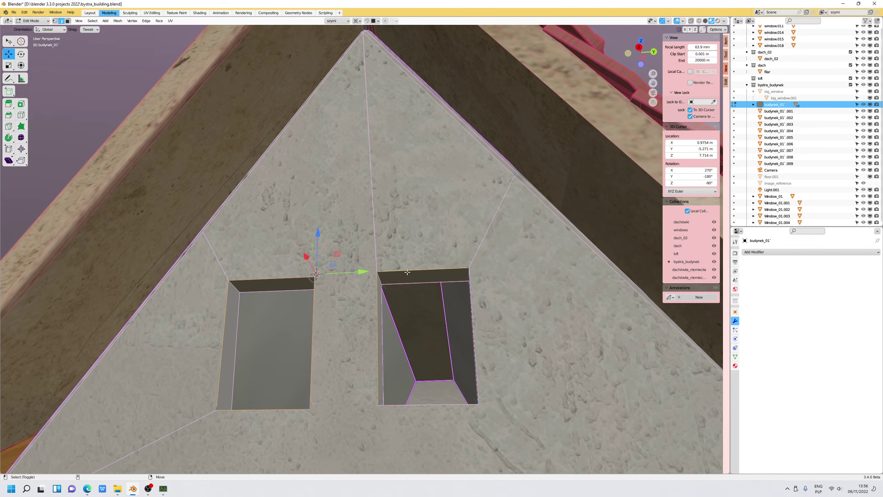
middle_drag(492, 313, 479, 316)
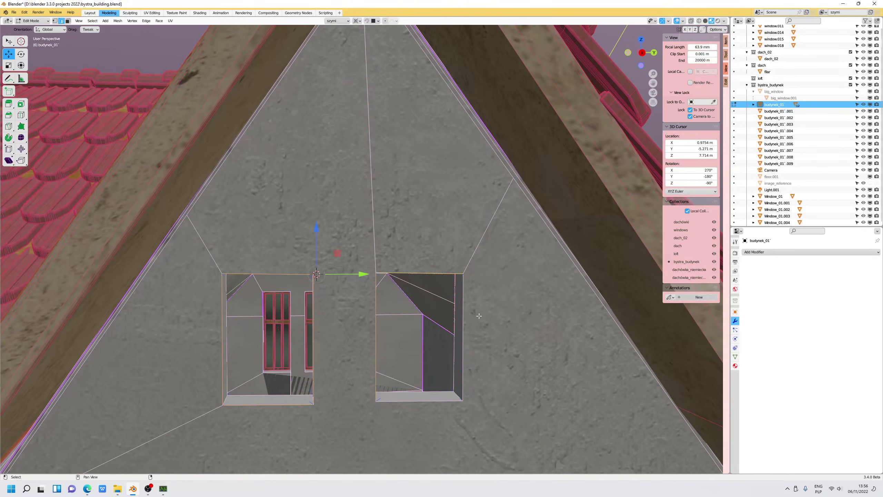
Bevel both window rims at 0.0292 m width with Loop Slide off and extra segments
right_click(420, 405)
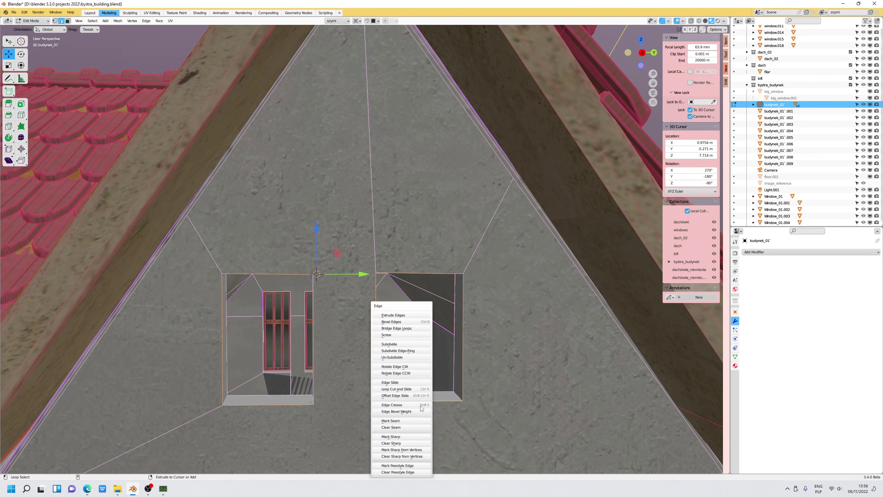
click(416, 318)
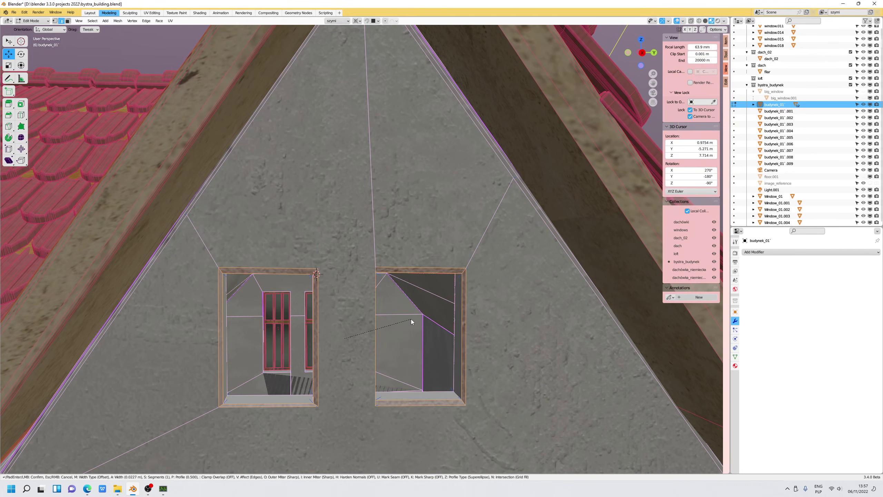
click(413, 319)
mouse_move(413, 319)
middle_down()
mouse_move(322, 328)
mouse_move(391, 285)
middle_up()
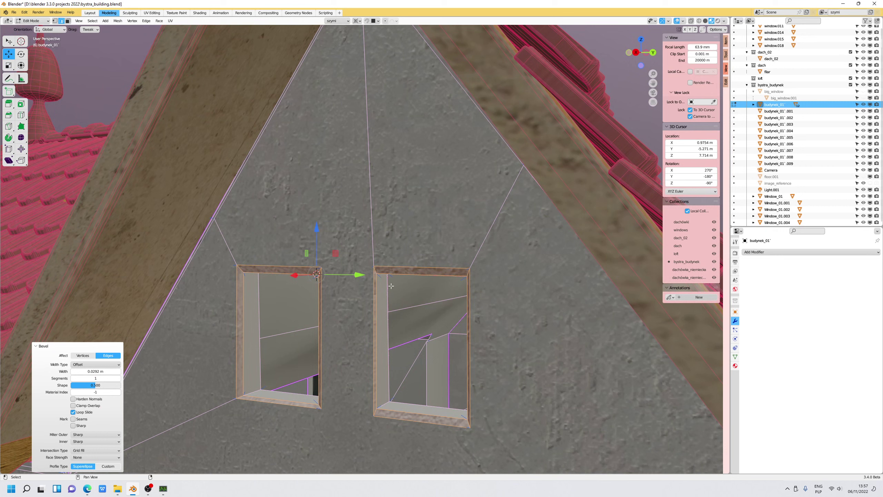
click(73, 412)
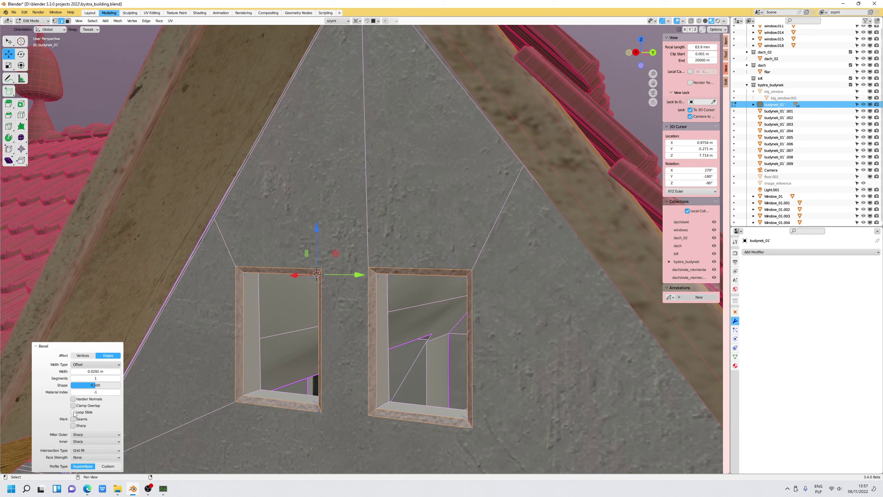
click(118, 378)
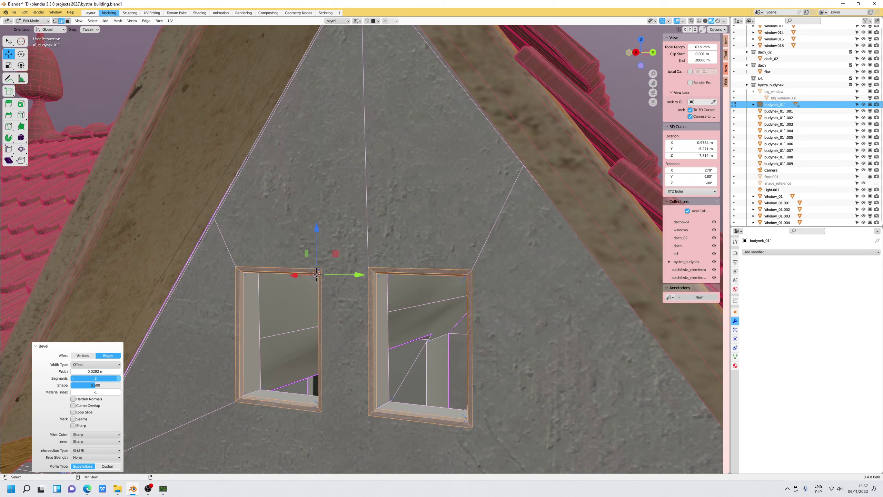
click(119, 378)
click(298, 323)
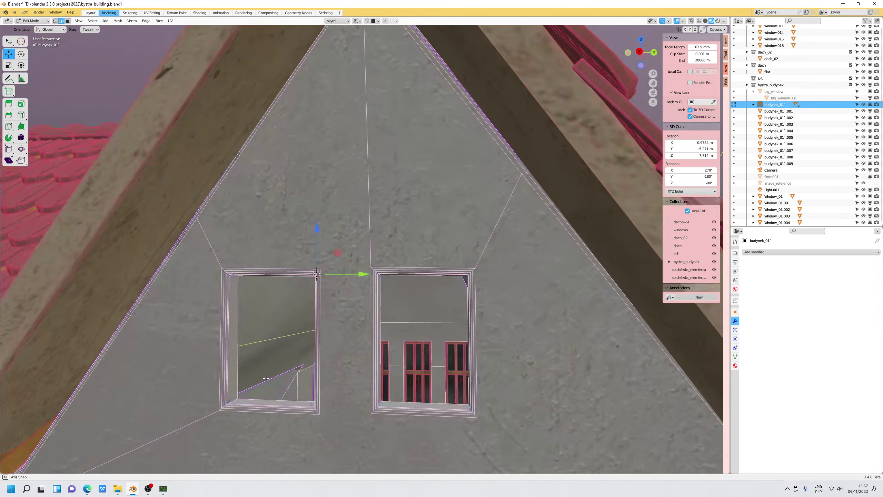
scroll(409, 396, down, 4)
scroll(409, 396, down, 4)
mouse_move(409, 396)
middle_down()
mouse_move(352, 354)
mouse_move(356, 284)
middle_up()
scroll(383, 376, down, 5)
scroll(352, 354, up, 5)
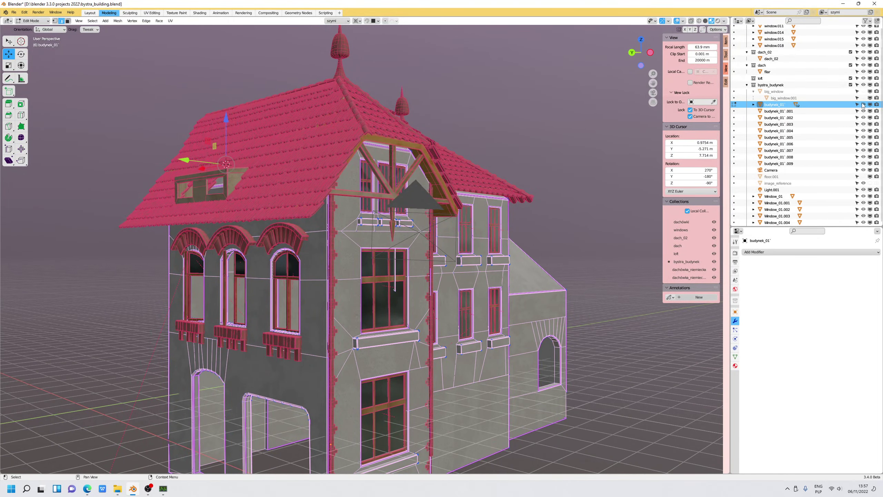
Restore big_window's visibility in the Outliner and return to Object Mode
click(864, 92)
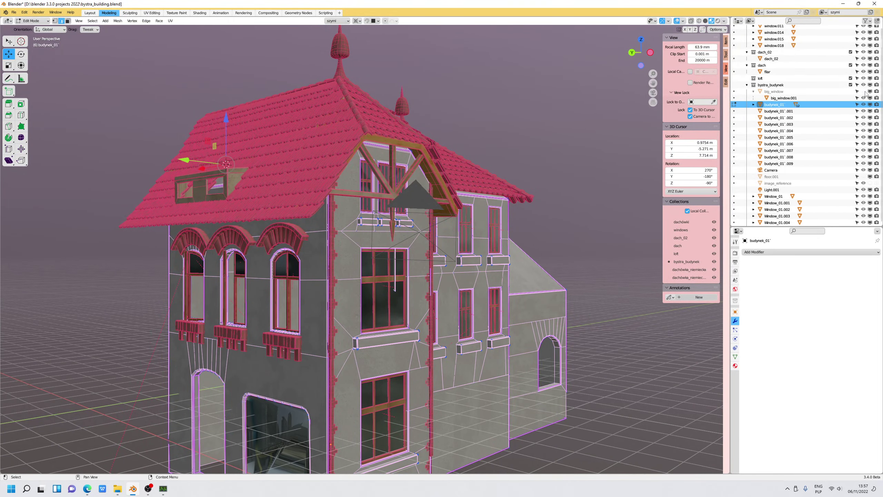
click(864, 91)
mouse_move(322, 257)
middle_down()
mouse_move(335, 305)
mouse_move(452, 292)
mouse_move(440, 298)
middle_up()
scroll(383, 299, up, 3)
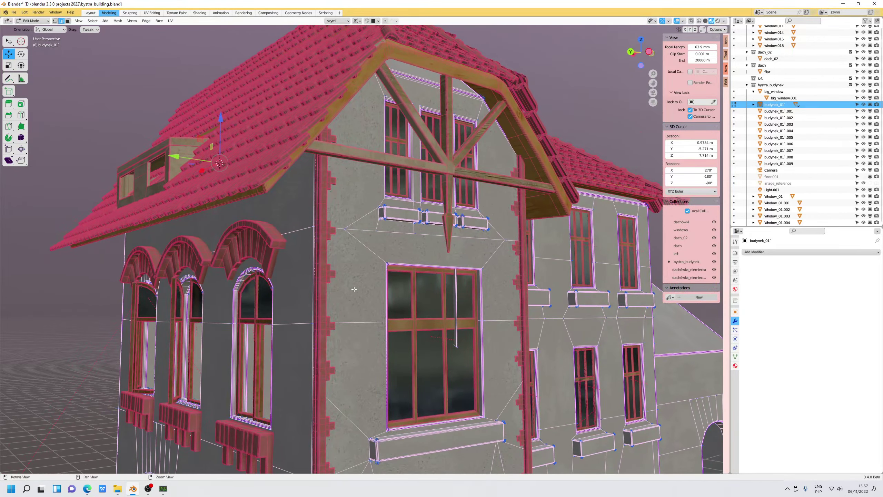
key(Tab)
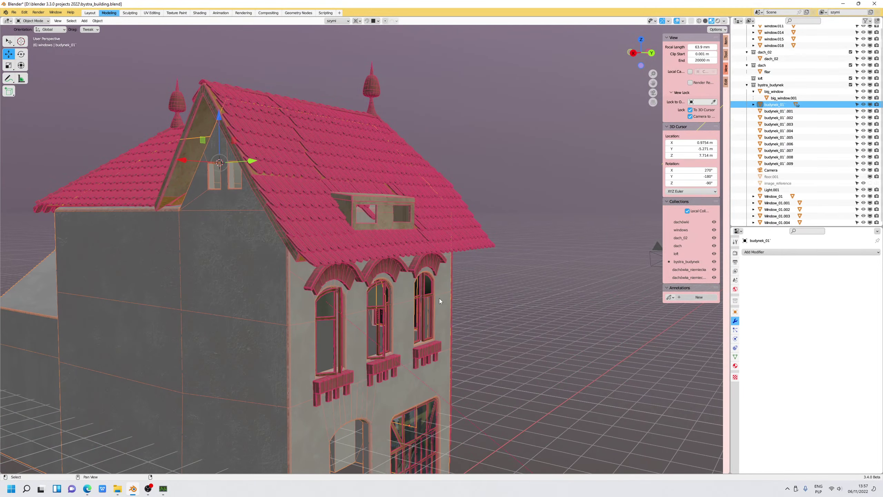
Orbit and zoom around the gable apex to inspect the two window holes
mouse_move(447, 326)
middle_down()
mouse_move(392, 327)
mouse_move(466, 328)
mouse_move(437, 311)
mouse_move(405, 333)
mouse_move(504, 329)
mouse_move(407, 339)
mouse_move(481, 335)
mouse_move(410, 315)
middle_up()
scroll(385, 301, up, 3)
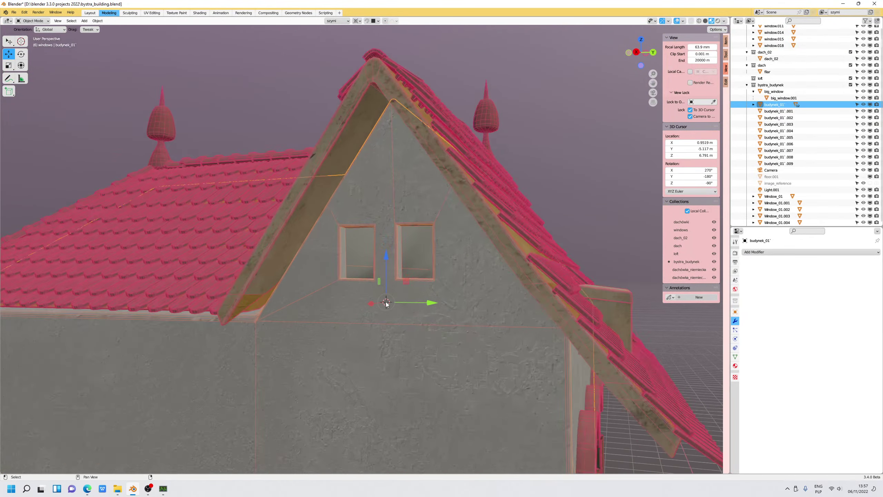
scroll(386, 301, up, 3)
scroll(346, 313, up, 3)
mouse_move(345, 266)
middle_down()
mouse_move(373, 223)
mouse_move(366, 251)
middle_up()
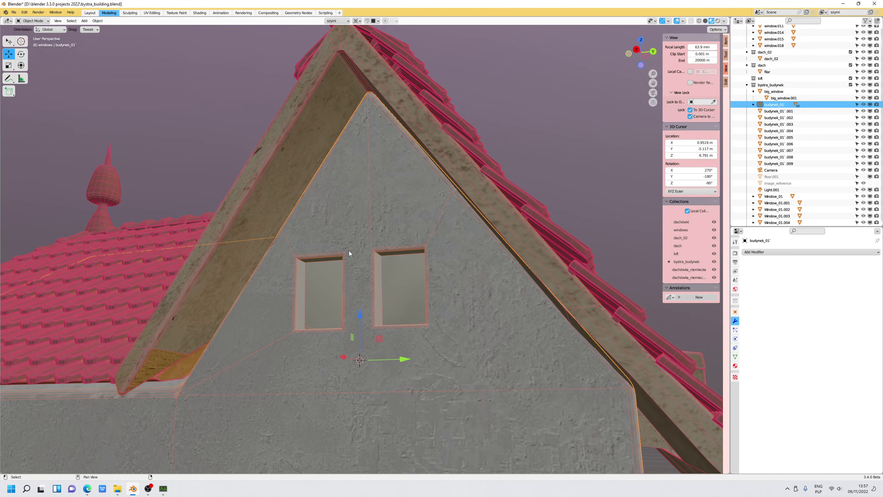
scroll(349, 251, up, 2)
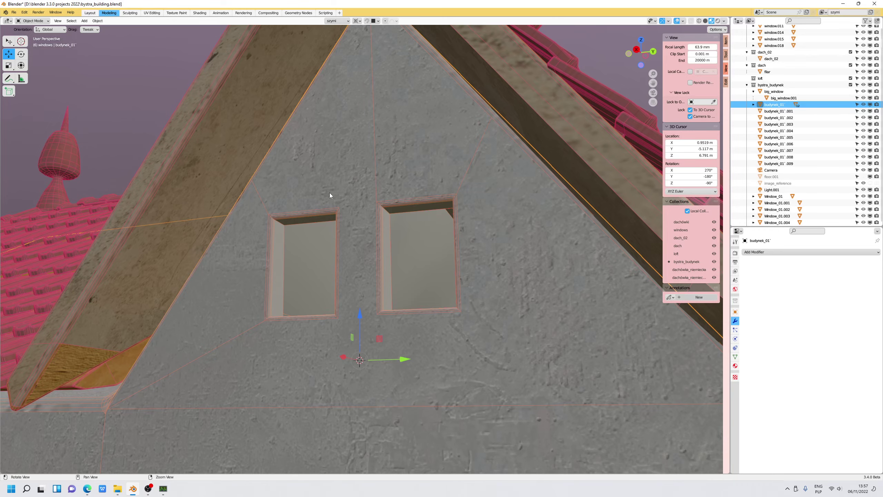
mouse_move(330, 193)
middle_down()
mouse_move(439, 214)
mouse_move(497, 207)
mouse_move(452, 201)
middle_up()
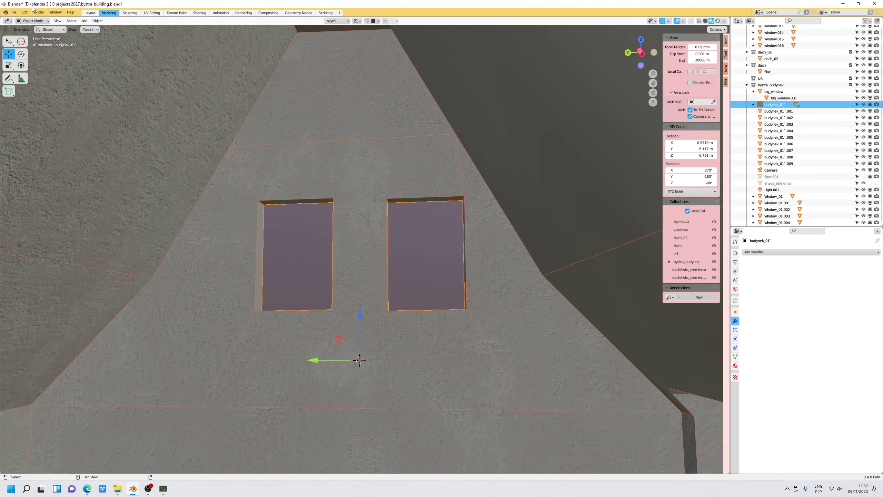
Save bystra_building.blend and bring OBS Studio to the front
click(14, 12)
click(30, 52)
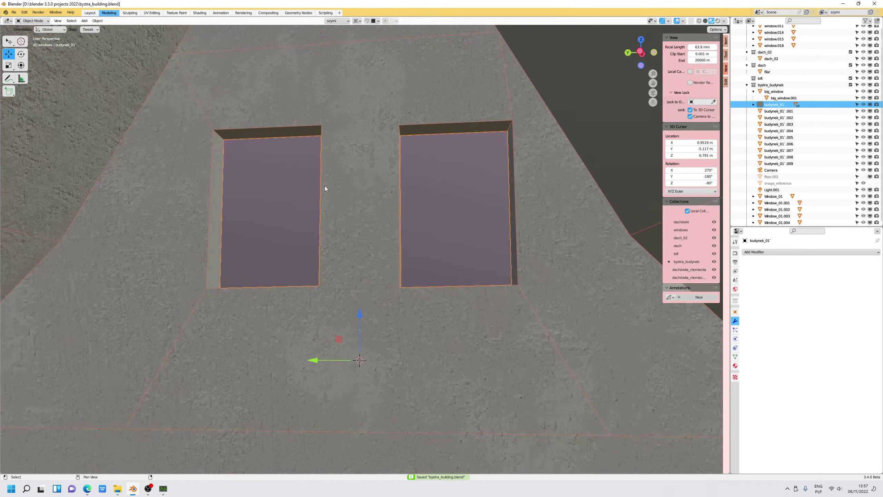
mouse_move(345, 182)
middle_down()
mouse_move(363, 192)
mouse_move(211, 211)
mouse_move(331, 230)
mouse_move(313, 229)
mouse_move(299, 124)
mouse_move(271, 104)
middle_up()
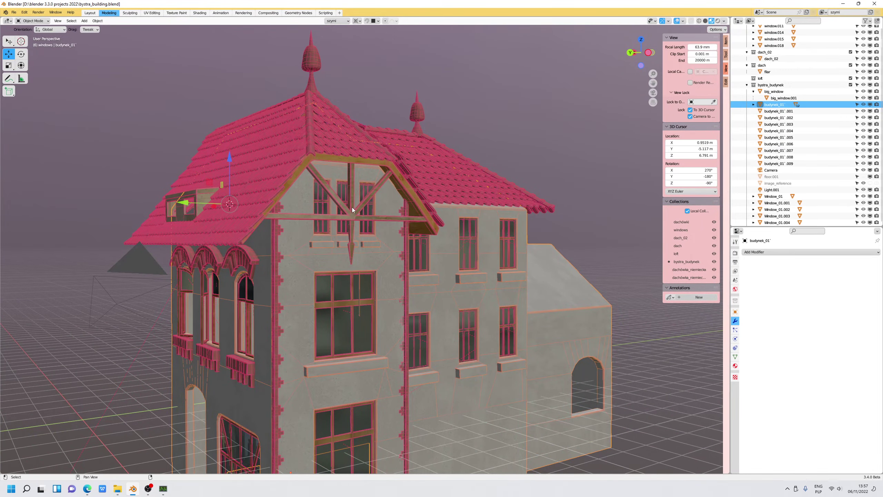
click(148, 488)
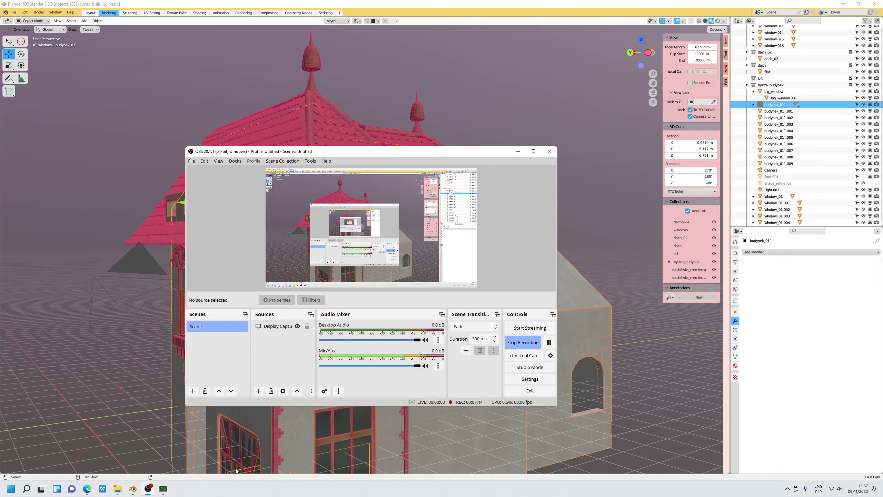